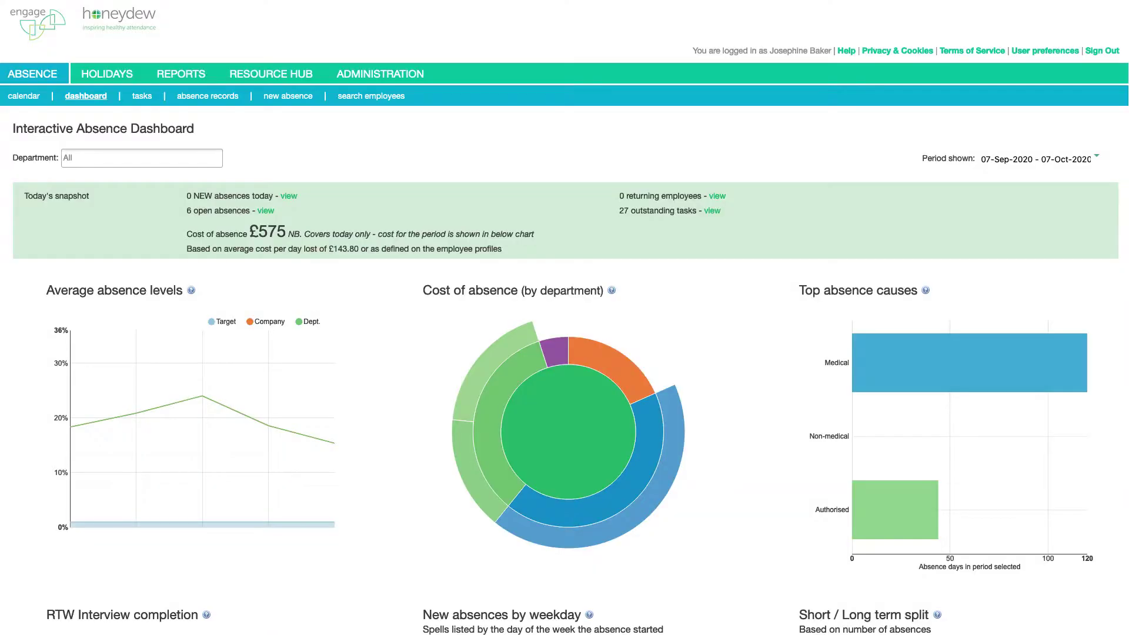
Go to the Administration tab to show the Employee Administration list
click(372, 76)
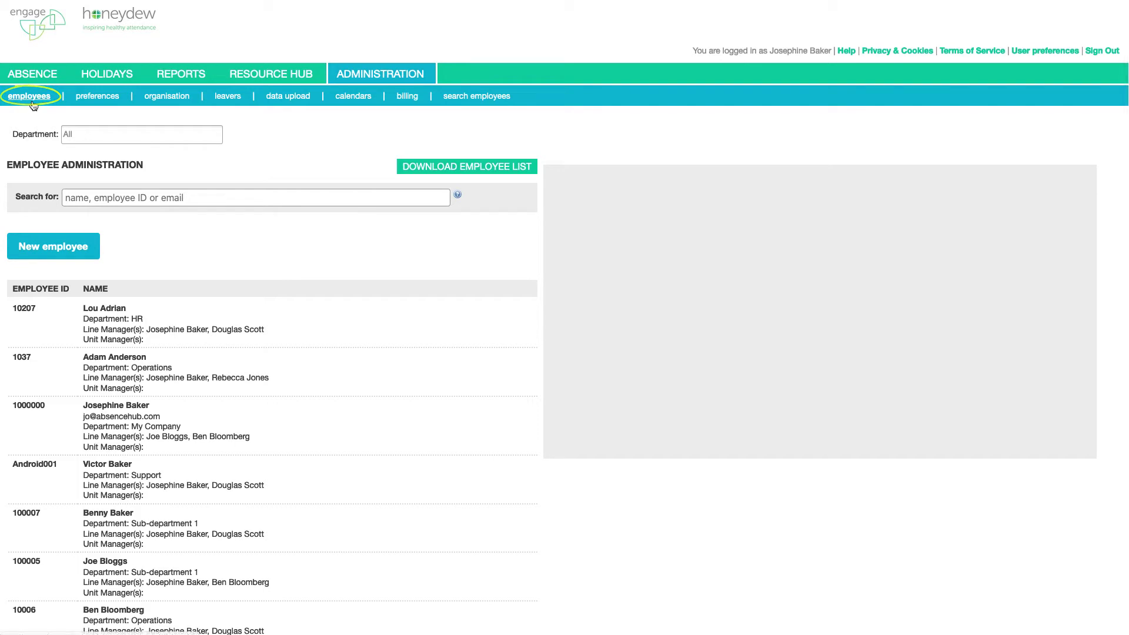
Start a new employee record with first name, surname, date of birth and employee ID
click(53, 247)
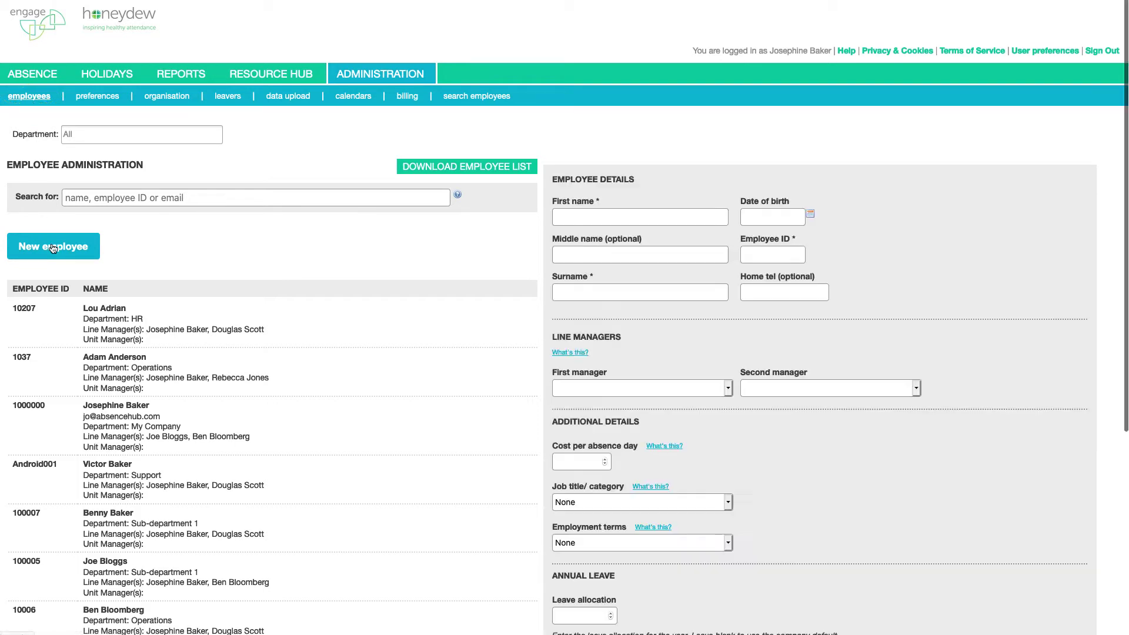
click(586, 222)
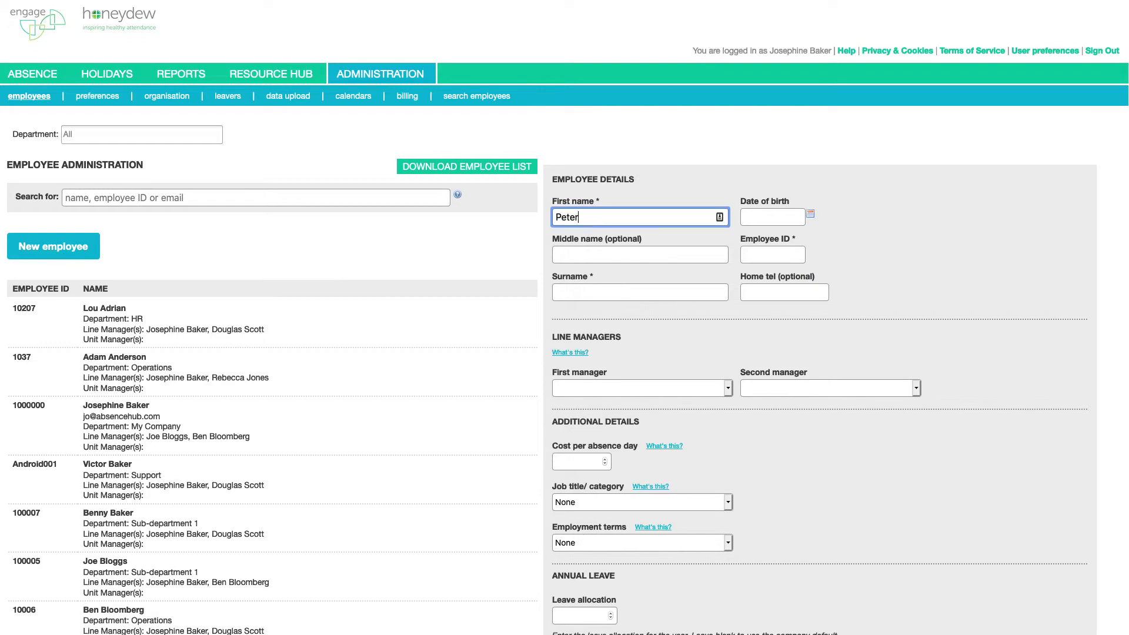
key(Tab)
key(Tab)
key(Tab)
key(Tab)
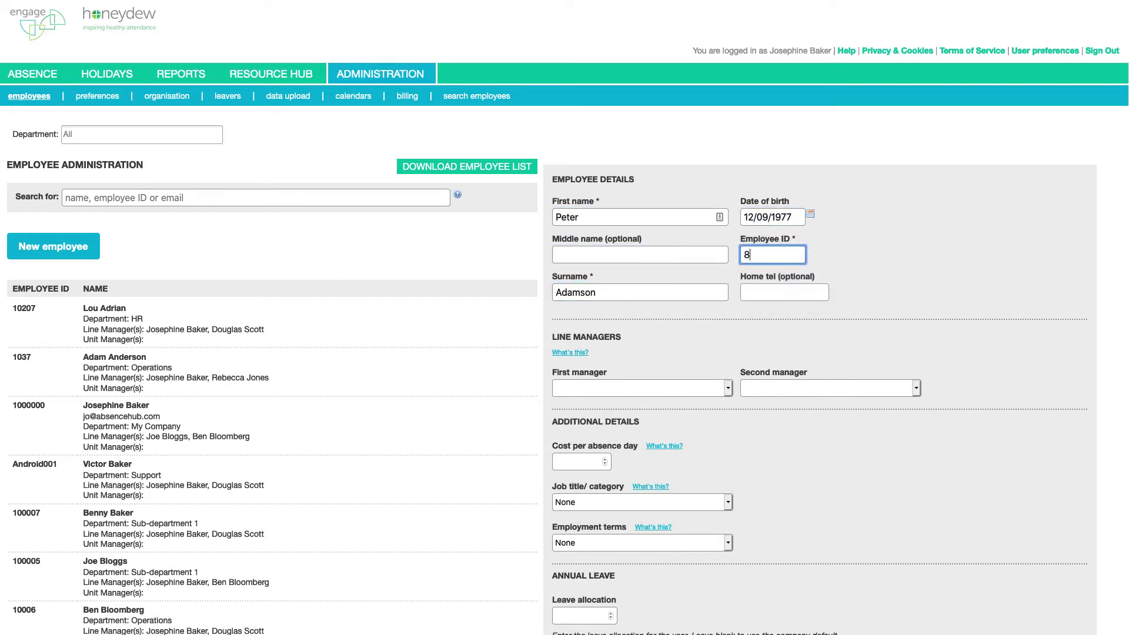
Give the employee an Operations role starting 01/10/2020 at 1.0 FTE
scroll(713, 489, down, 5)
click(623, 447)
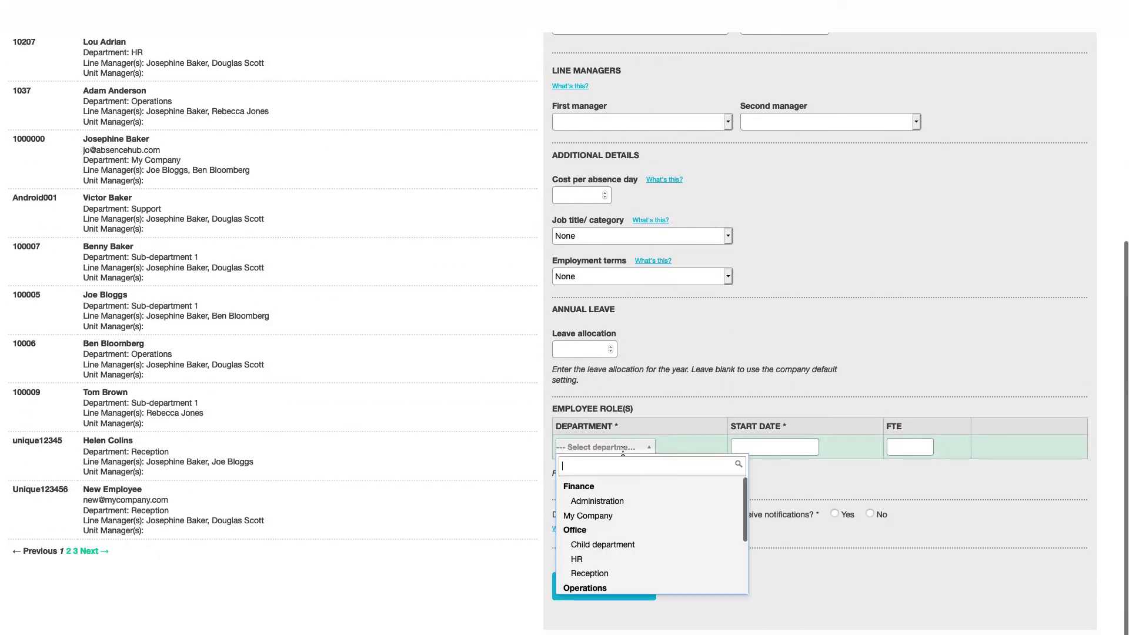
click(585, 587)
click(748, 450)
text(01/10/2020)
key(Tab)
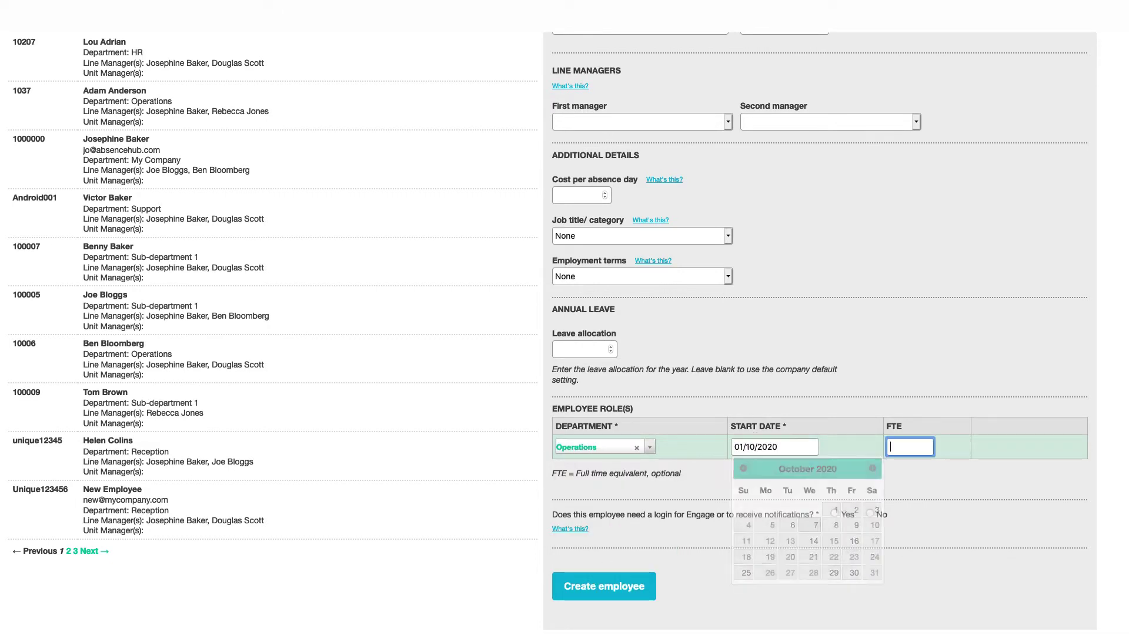
text(1.0)
scroll(749, 451, down, 1)
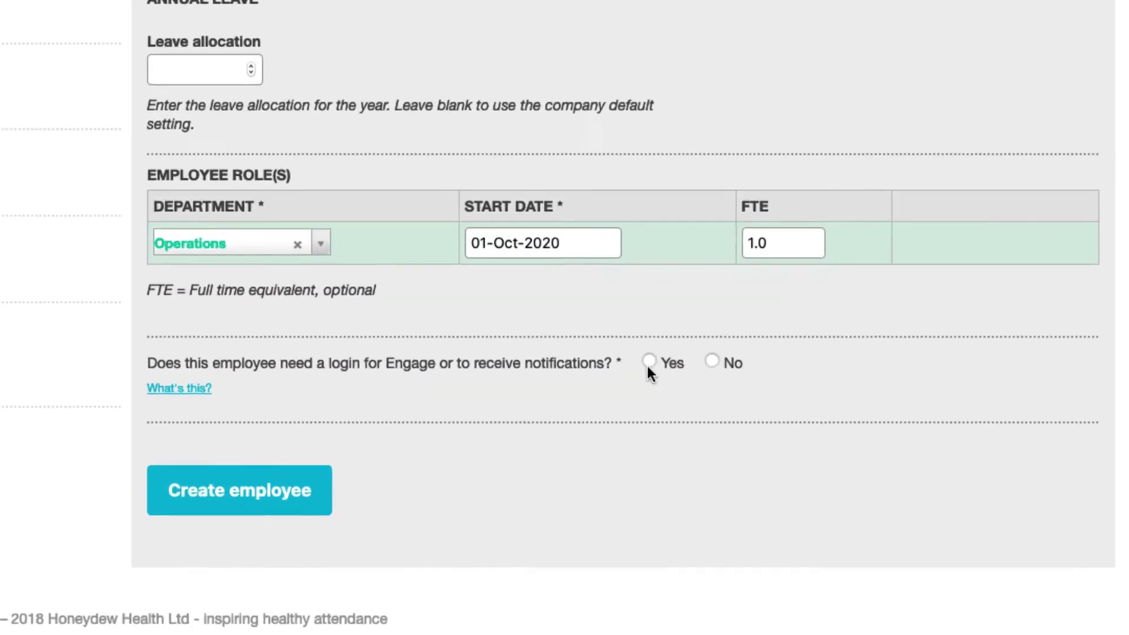
Enable the Engage login with the employee's work e-mail as username and request an activation e-mail
click(834, 481)
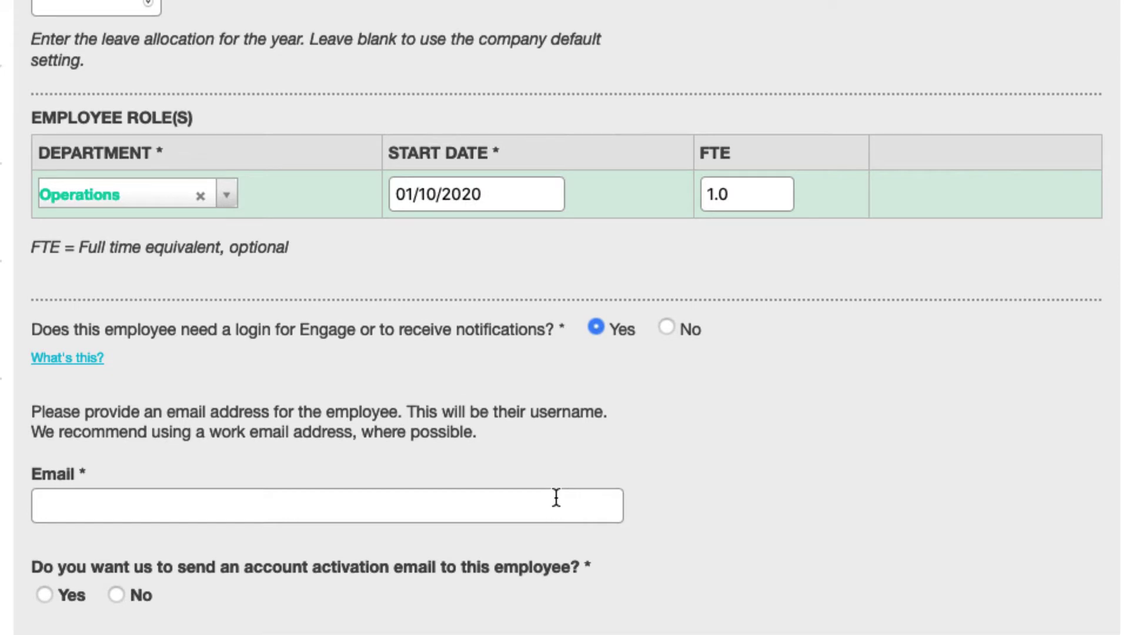
click(556, 498)
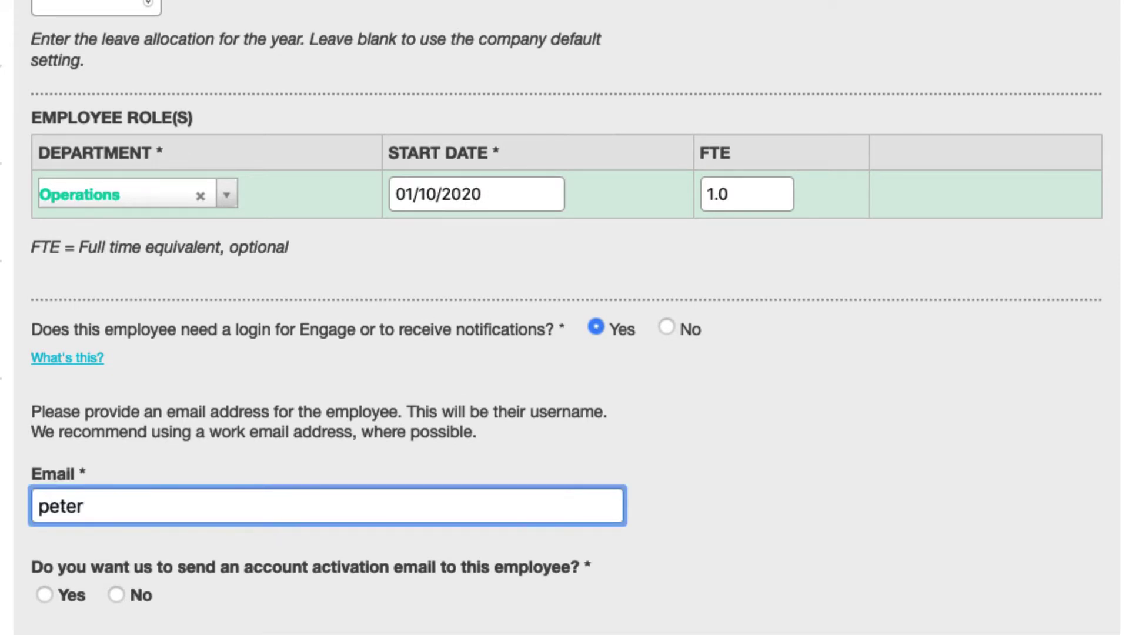
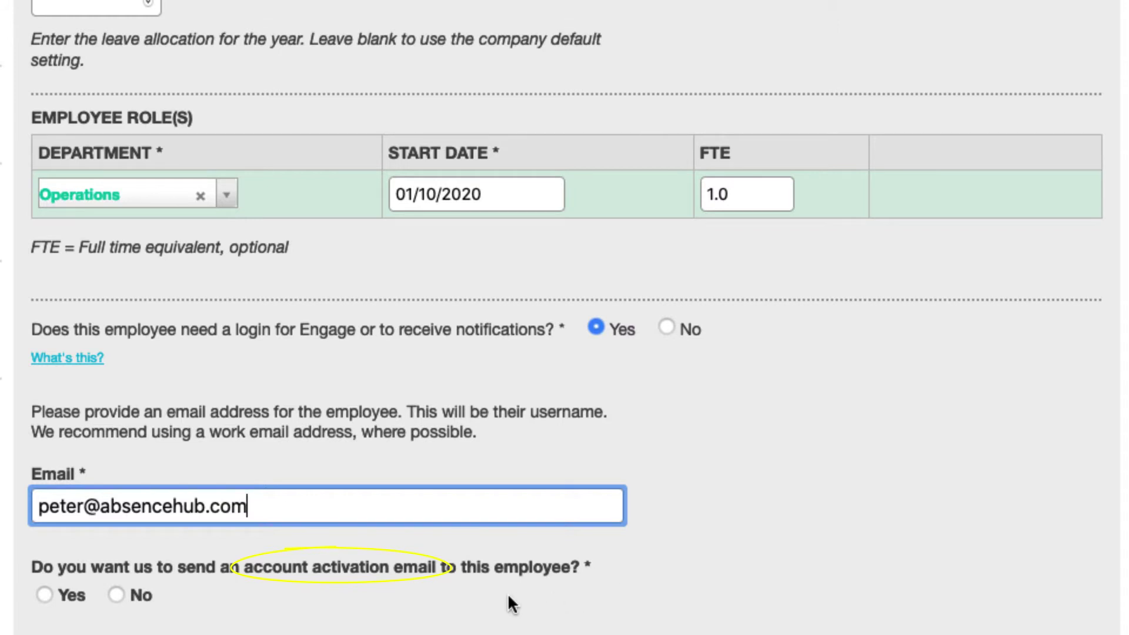
click(47, 590)
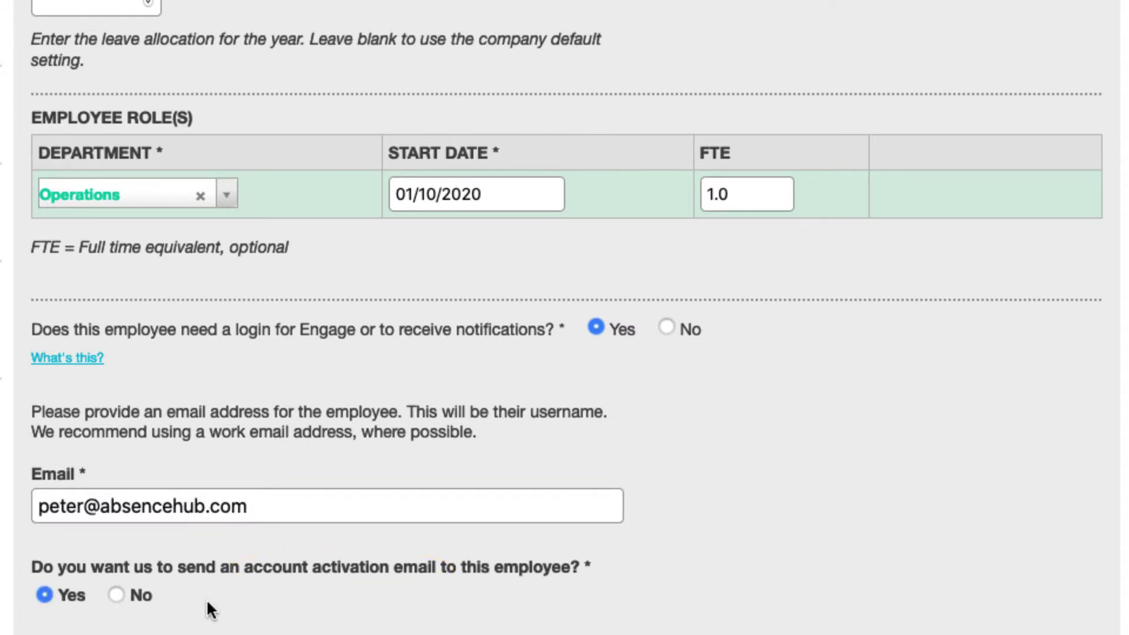
scroll(207, 598, down, 6)
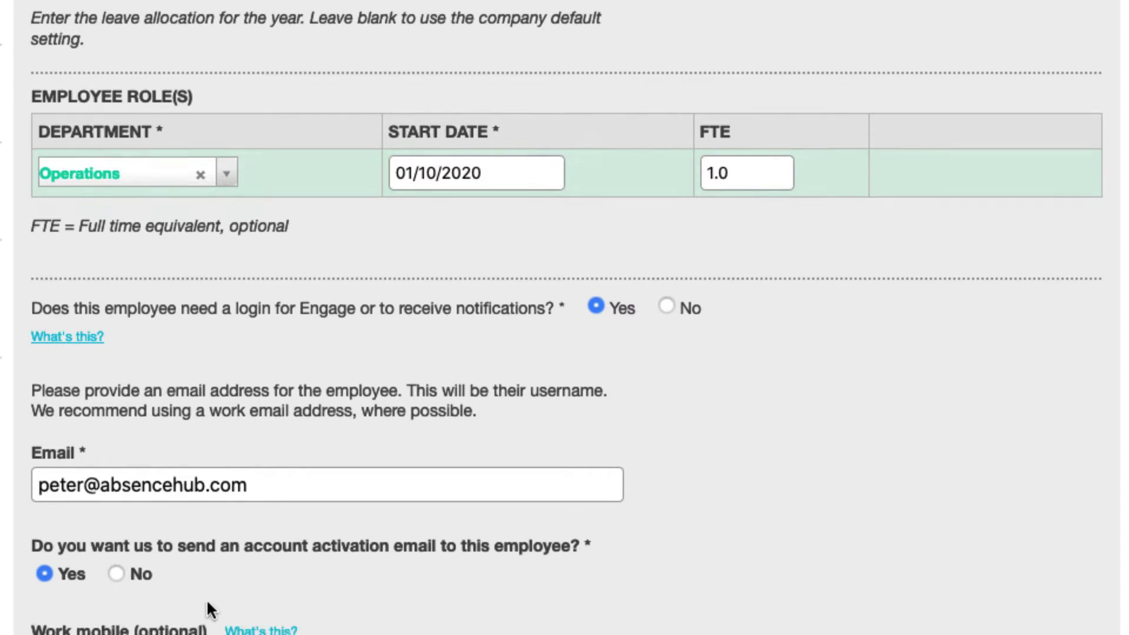
scroll(208, 601, down, 3)
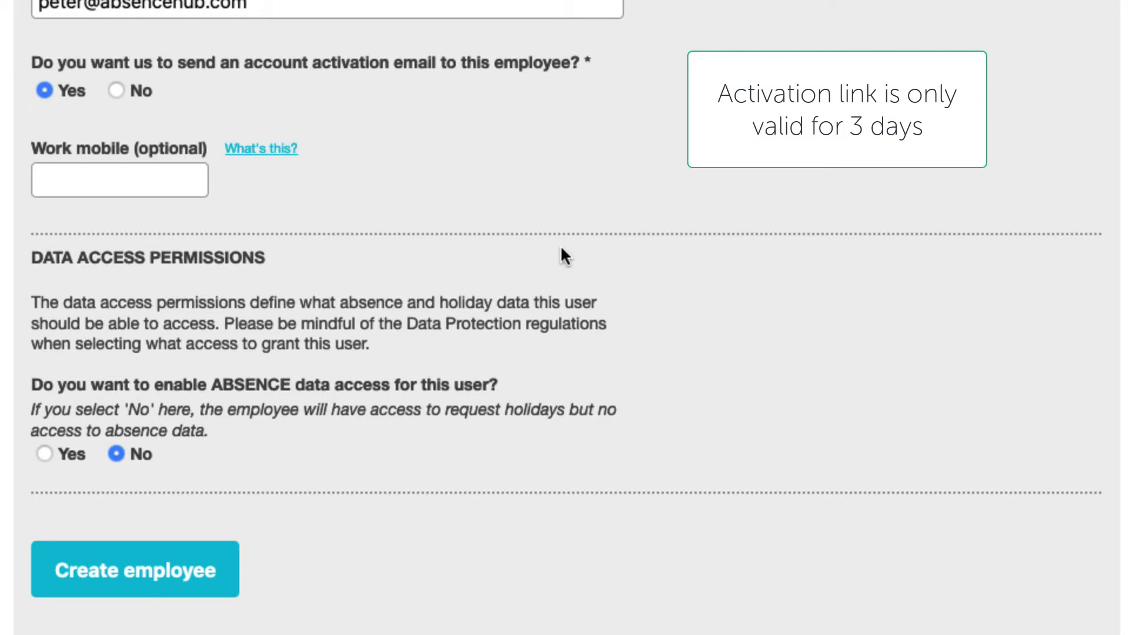
click(126, 178)
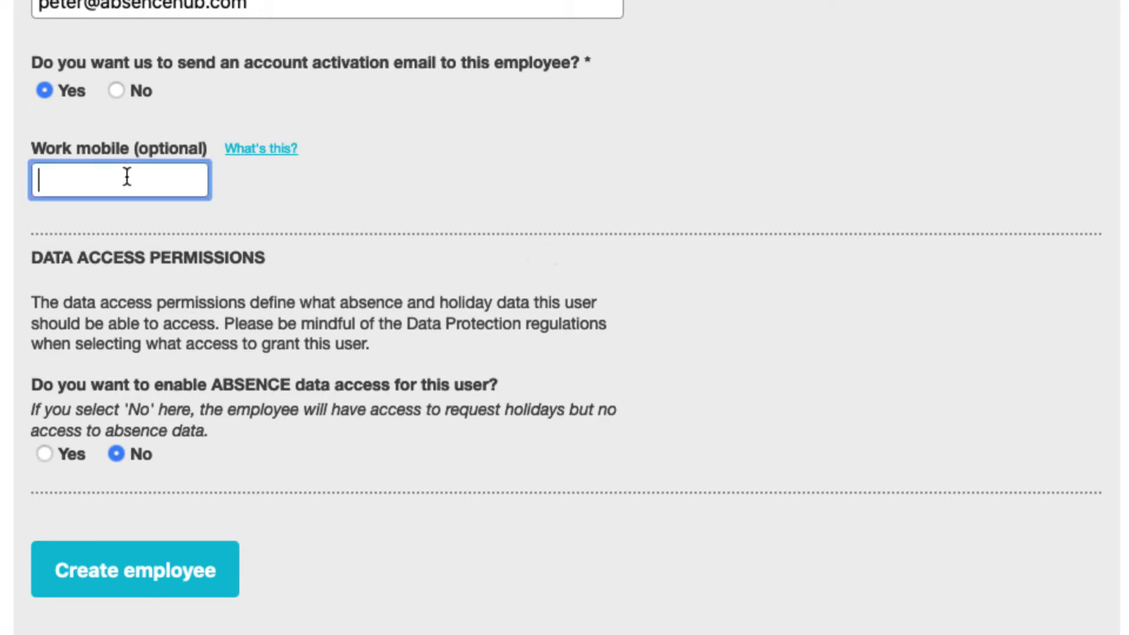
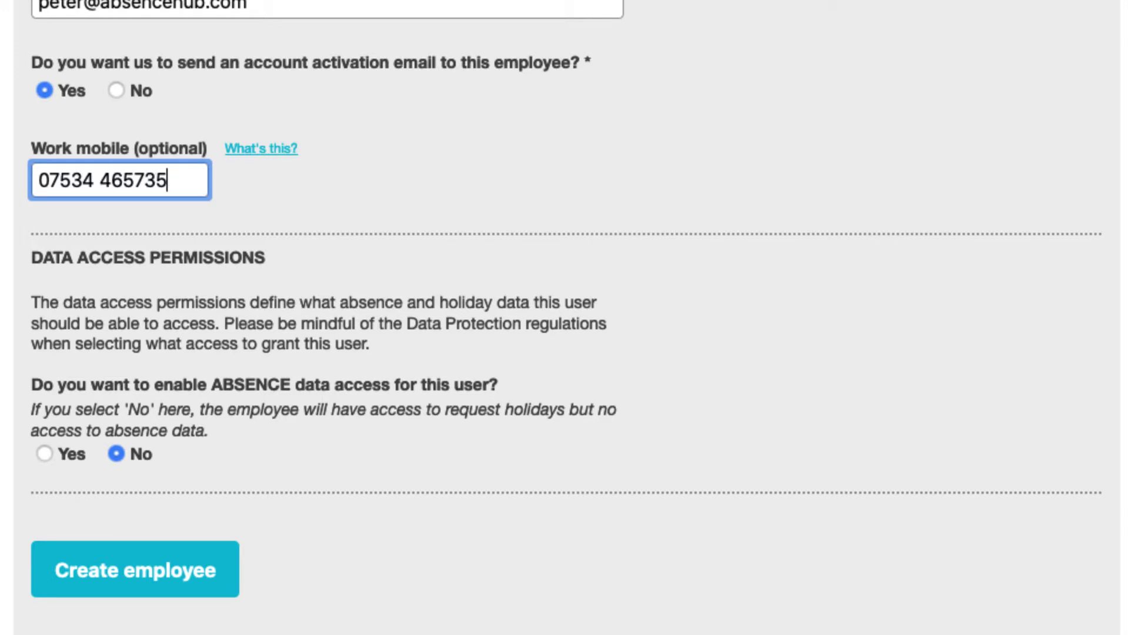
triple_click(75, 180)
key(BackSpace)
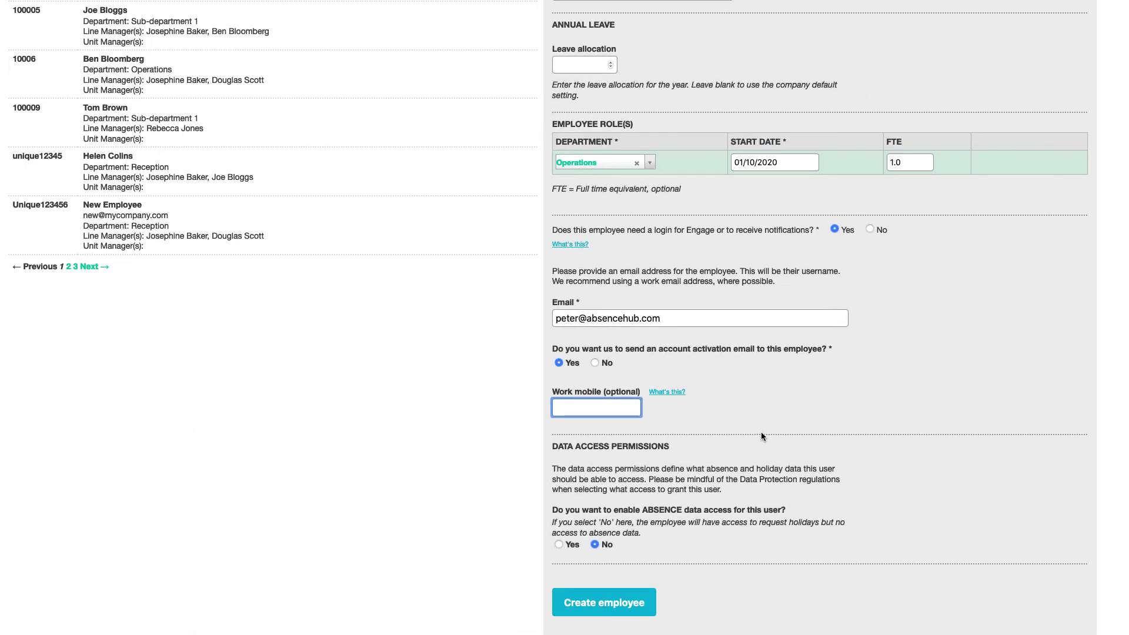
scroll(761, 436, up, 10)
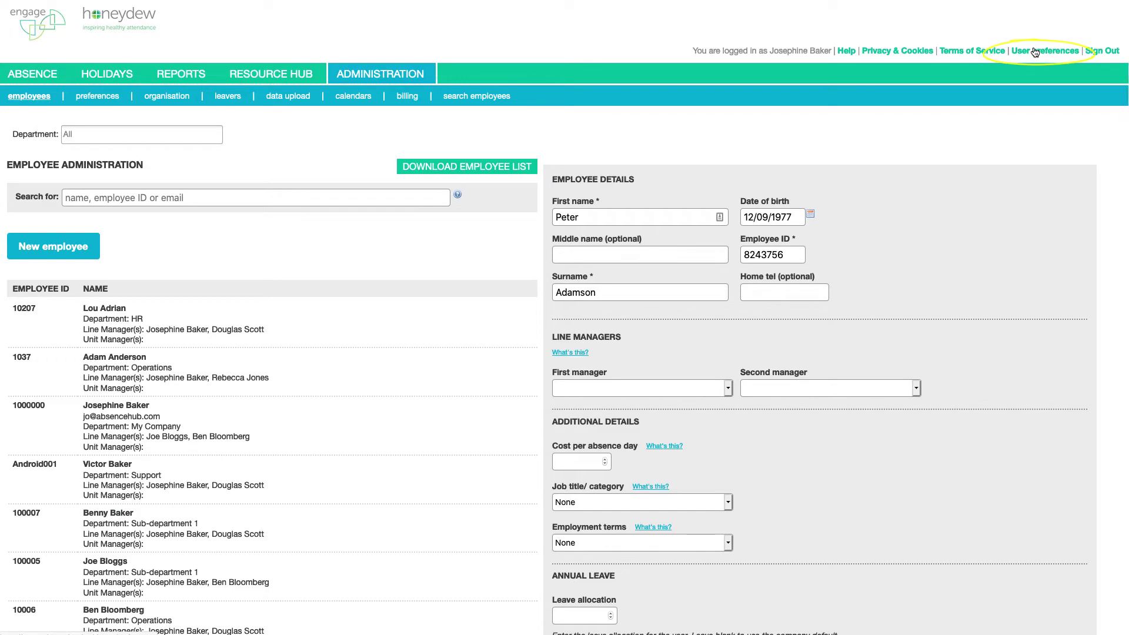
scroll(899, 442, down, 10)
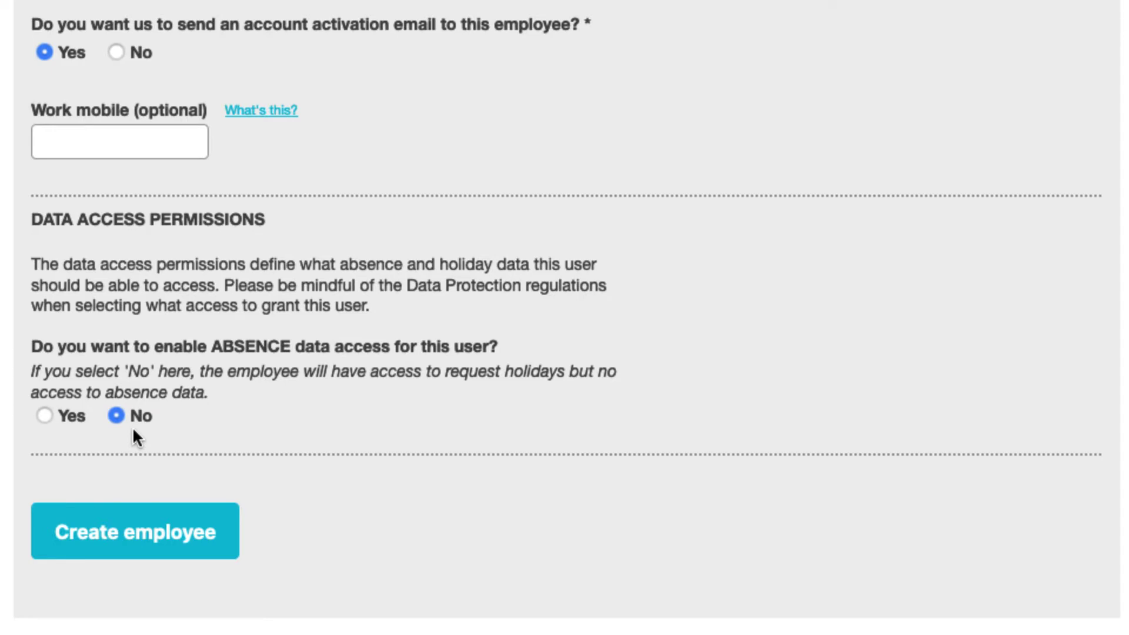
Turn on absence data access with line manager and departmental manager rights over Finance and Operations
click(45, 416)
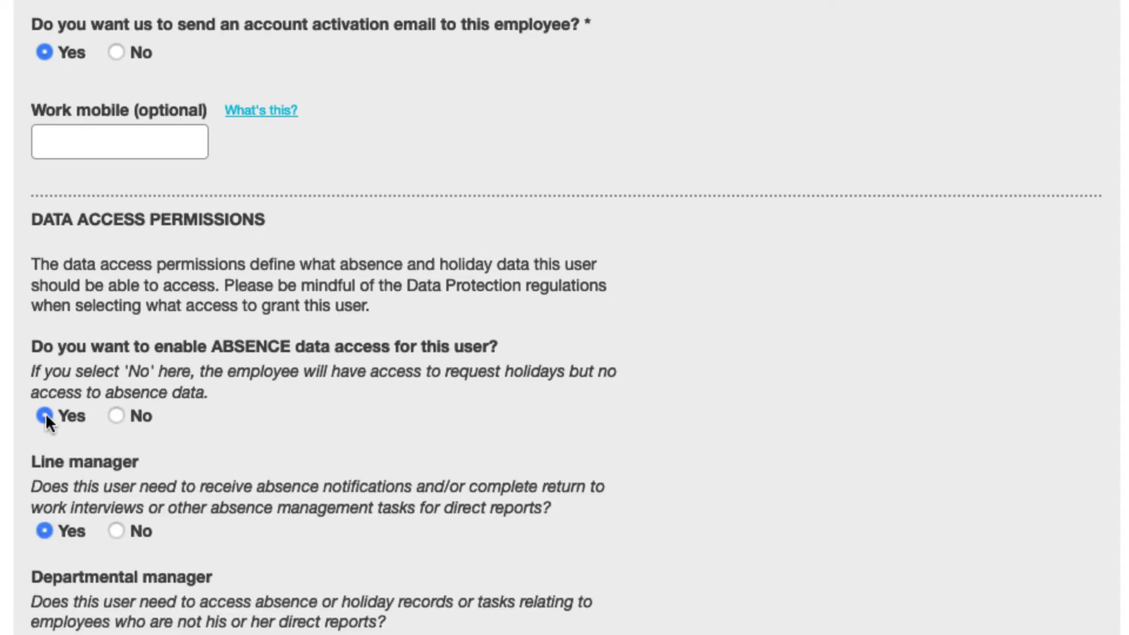
scroll(436, 462, down, 7)
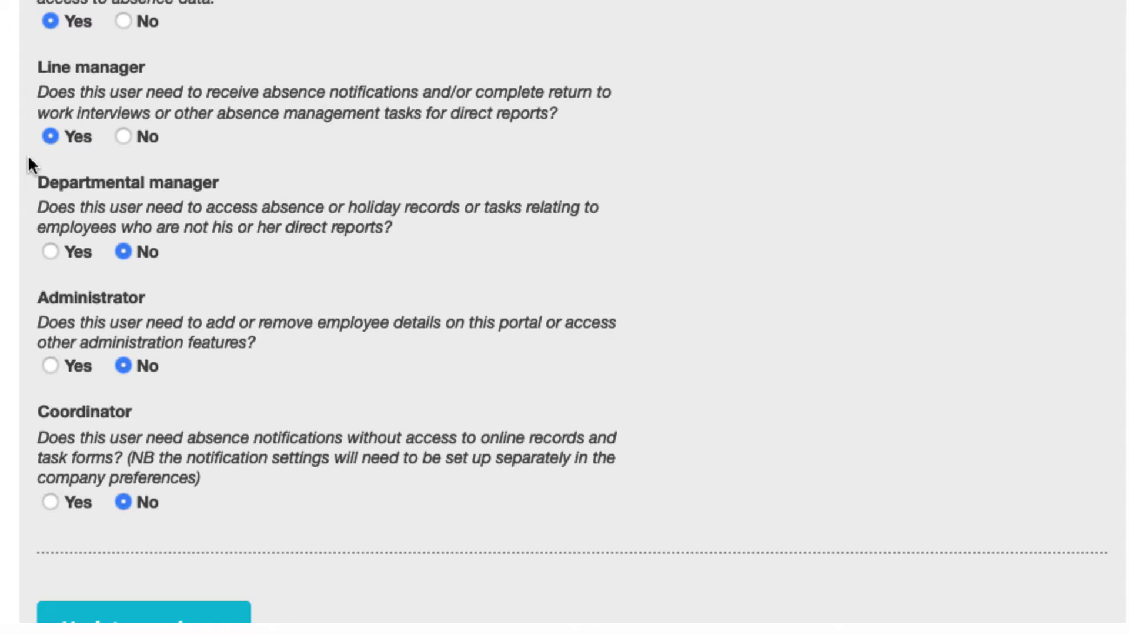
click(51, 251)
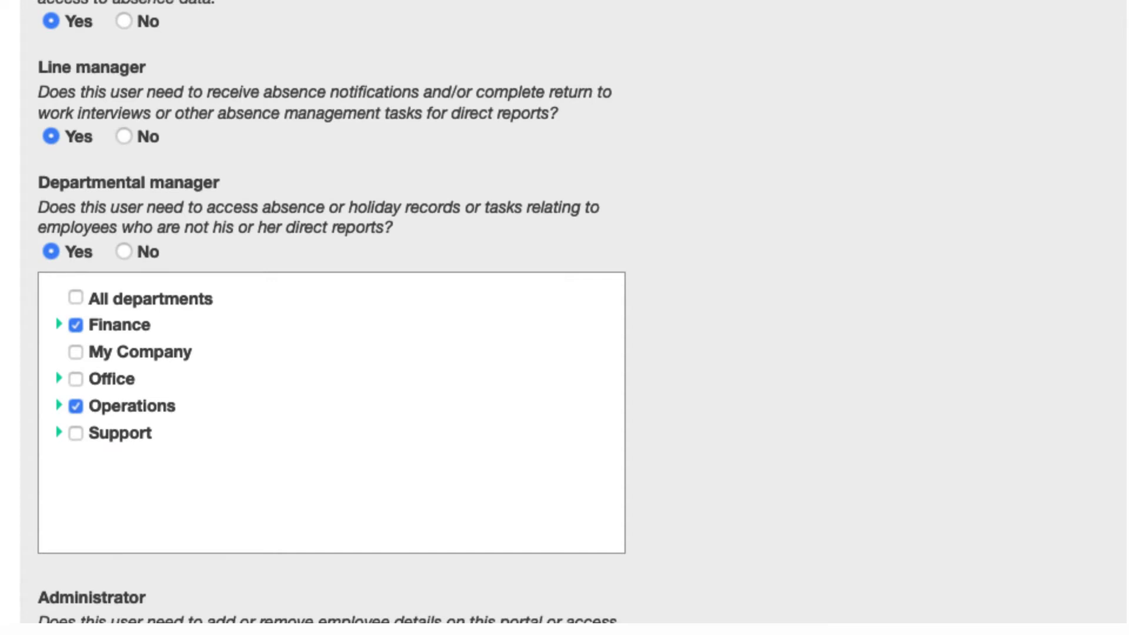
Add administrator rights limited to the Finance department
scroll(331, 312, down, 5)
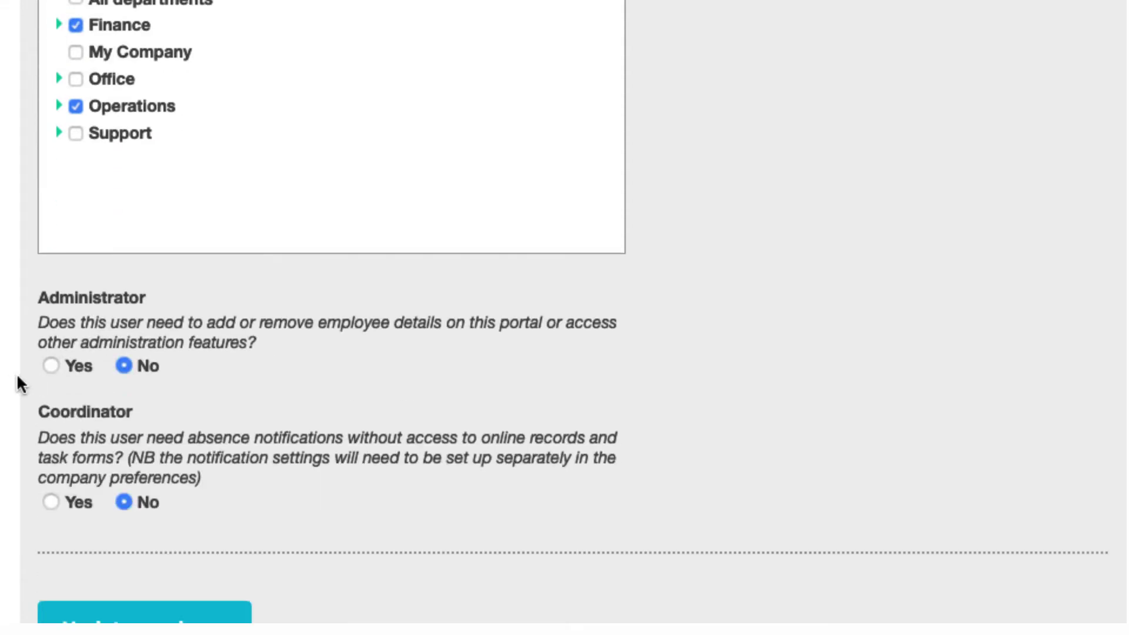
click(51, 365)
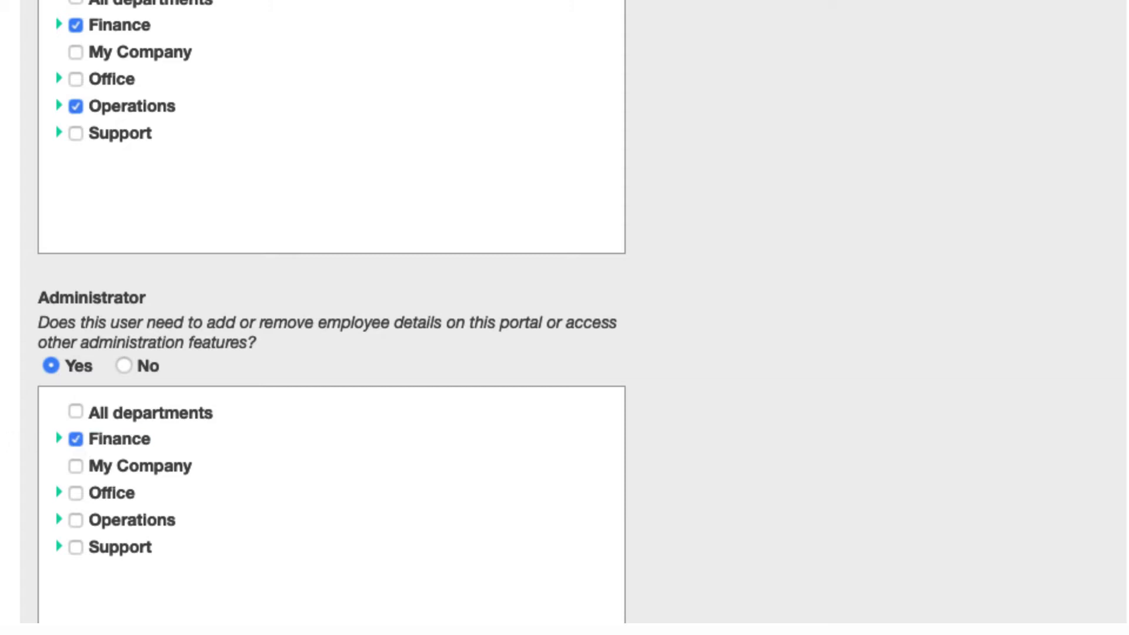
scroll(331, 318, down, 5)
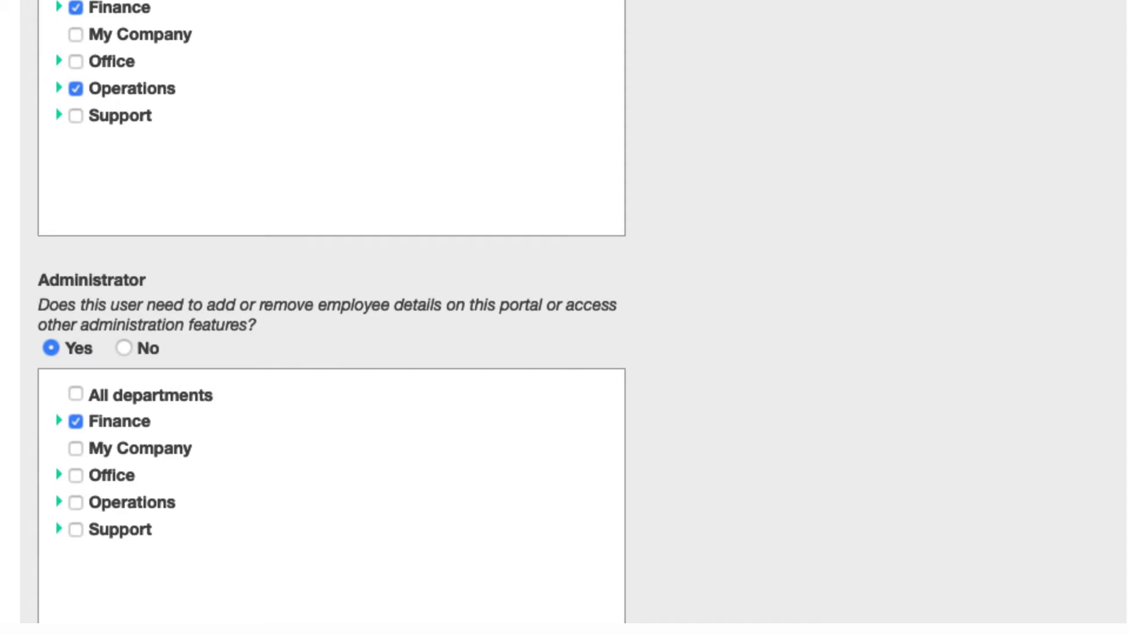
Switch off departmental manager, administrator and coordinator rights, keeping line manager only, and create the employee
click(51, 504)
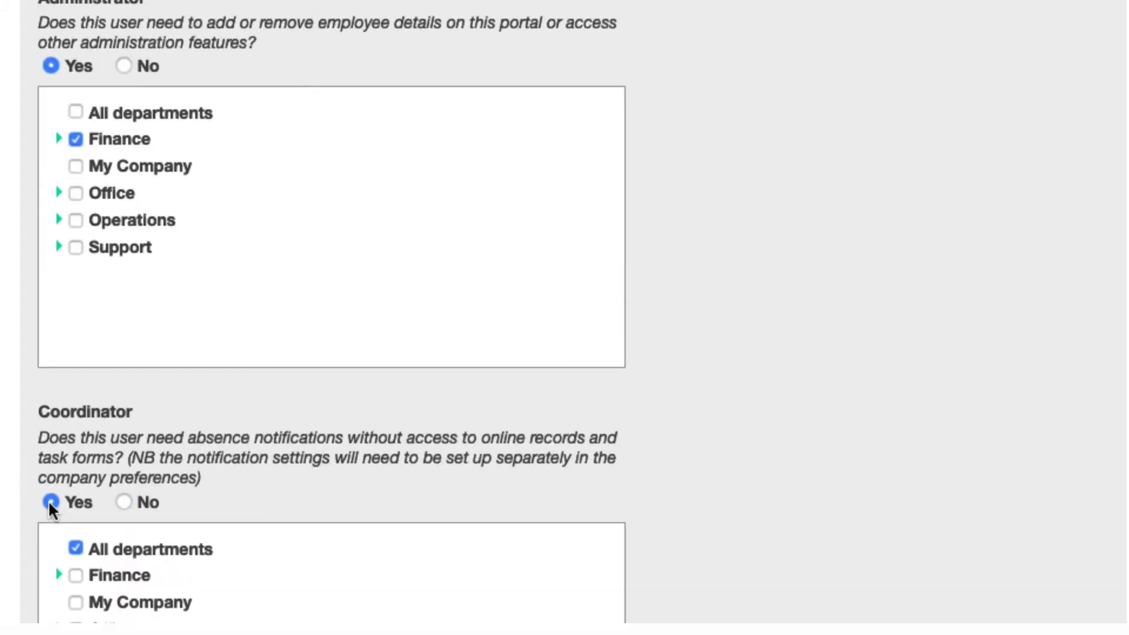
scroll(50, 507, down, 2)
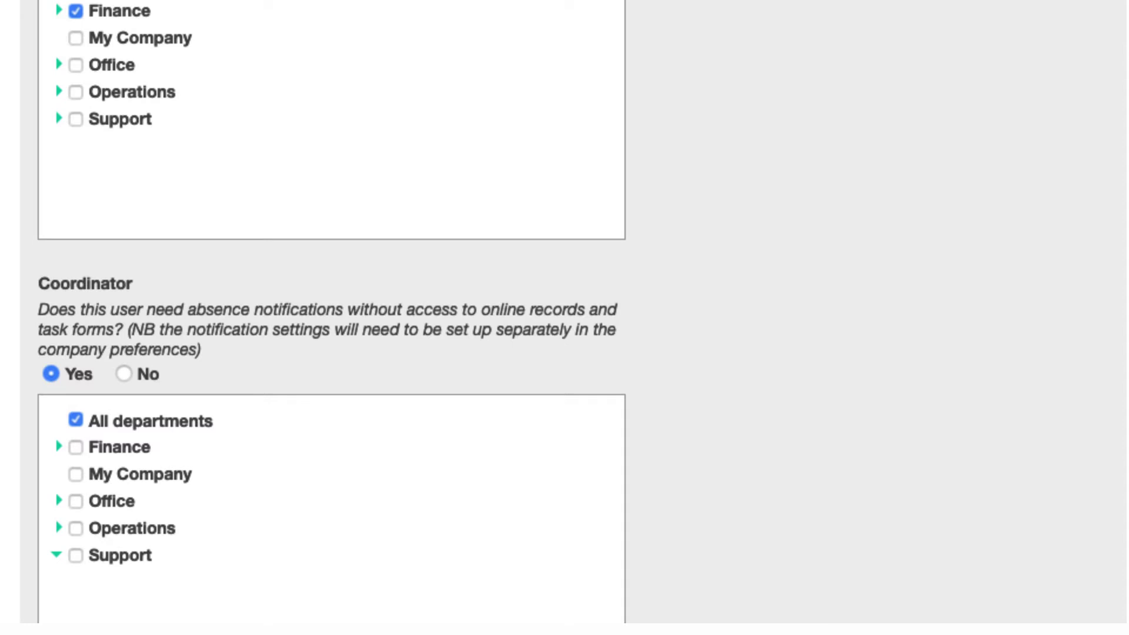
scroll(812, 552, down, 1)
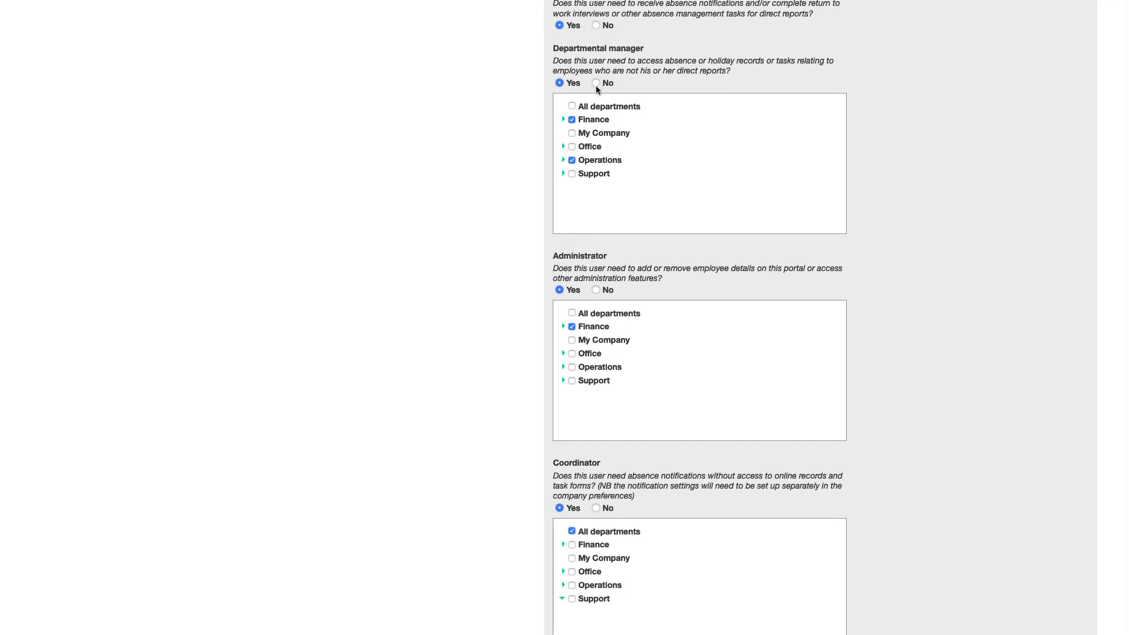
click(596, 83)
click(596, 207)
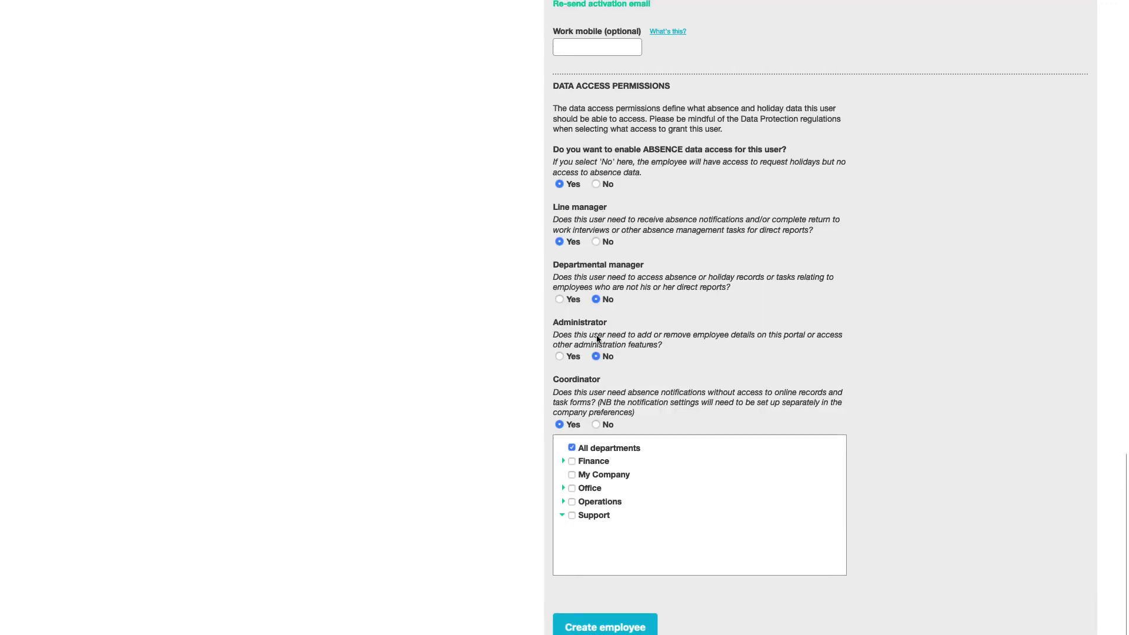
click(596, 424)
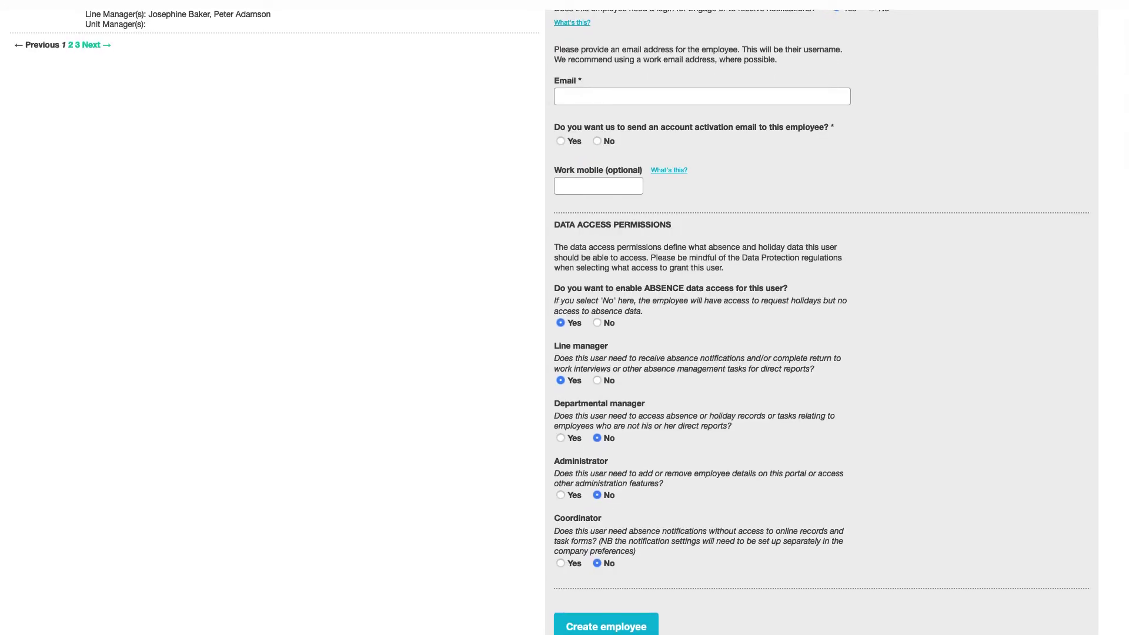
click(606, 623)
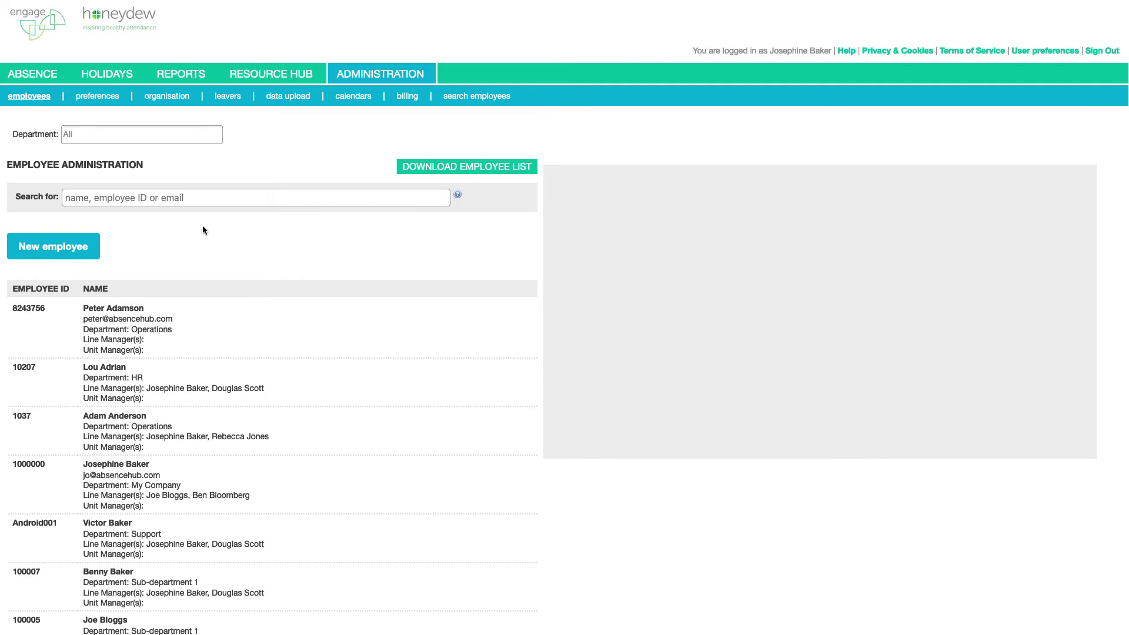
Give the HR employee SMS-only access with a work mobile number and Operations-only coordinator notifications
click(134, 387)
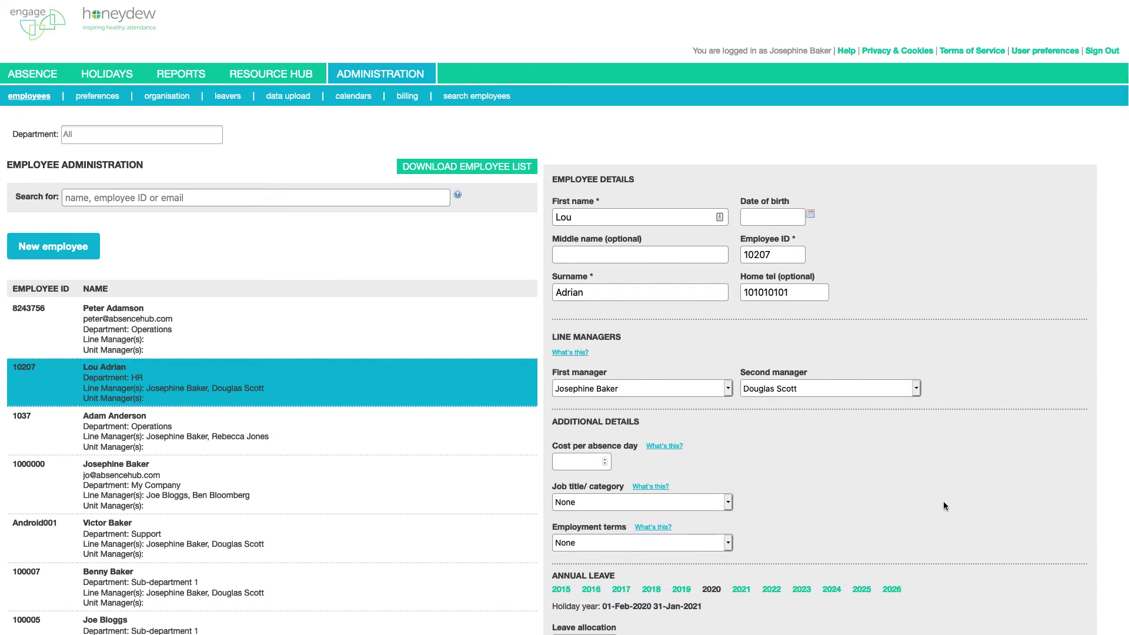
scroll(943, 505, down, 10)
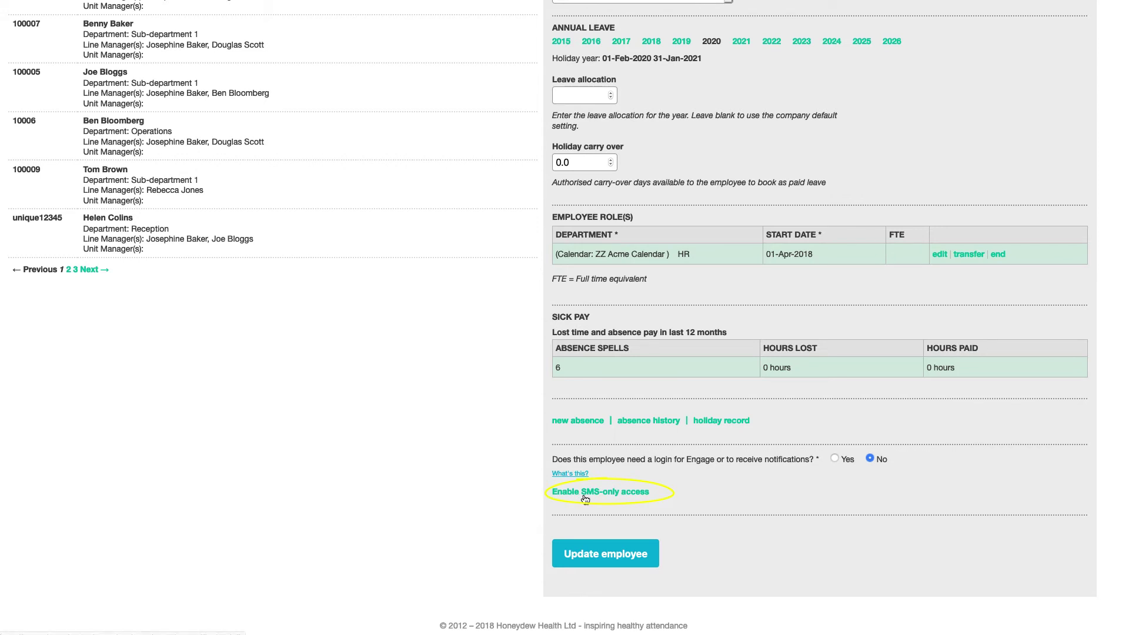
click(585, 492)
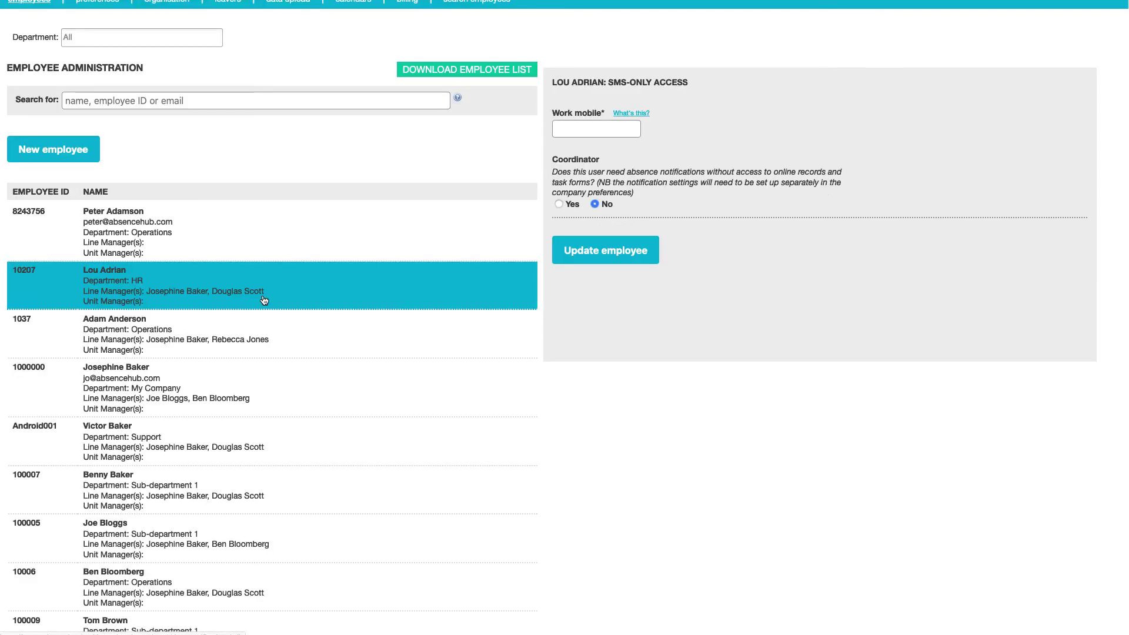
click(586, 131)
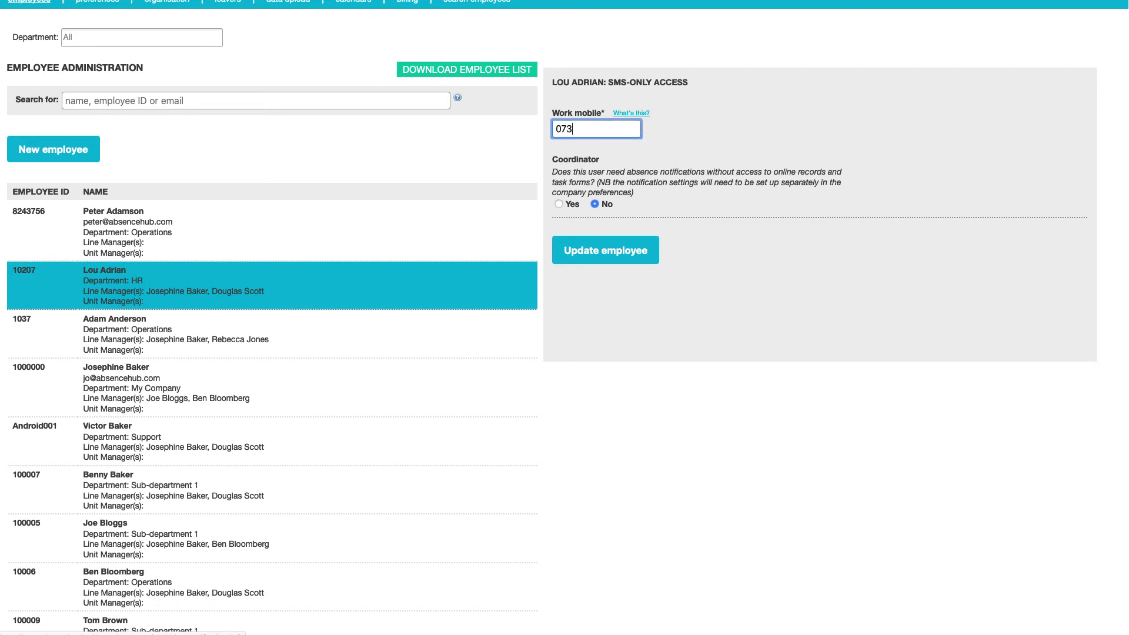
click(565, 204)
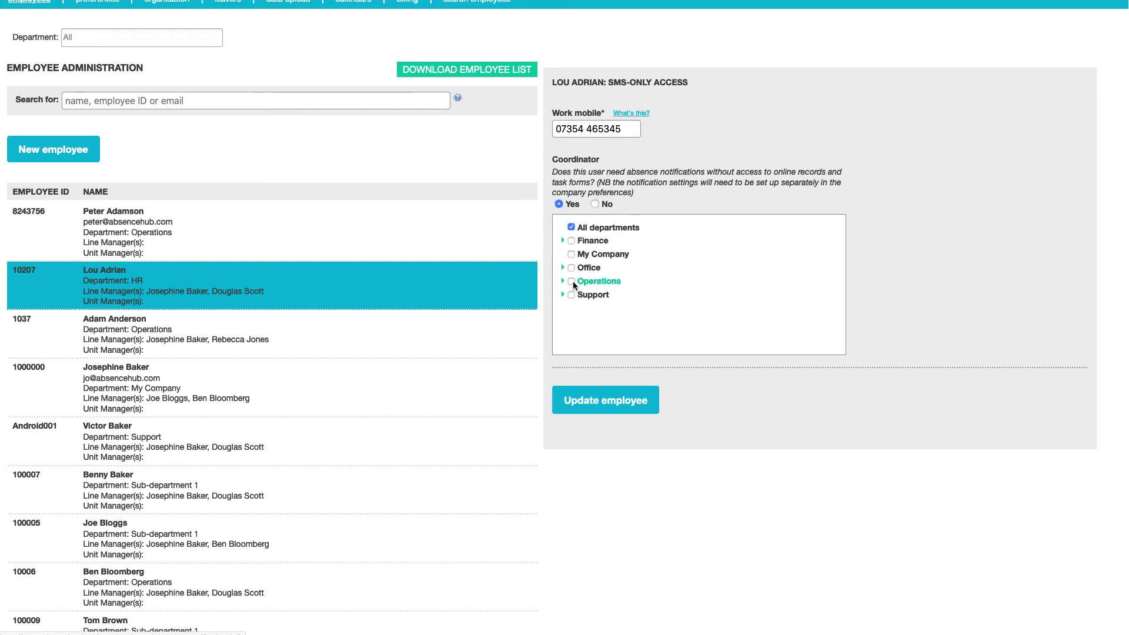
click(573, 283)
click(632, 404)
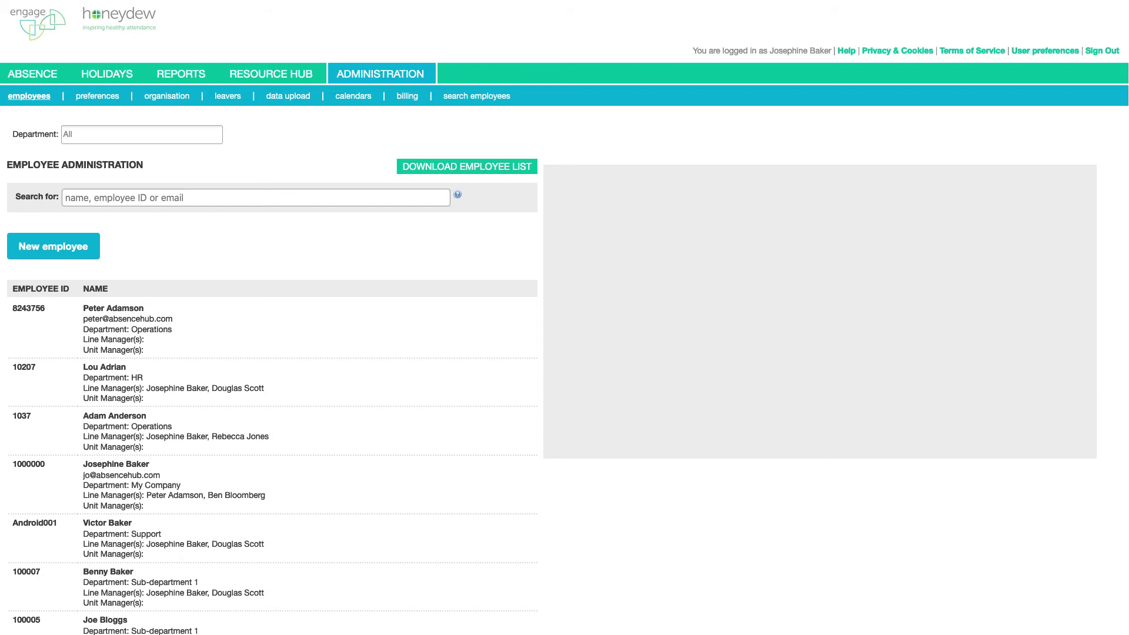
Set the new employee as first line manager of an existing Operations employee and save
click(110, 197)
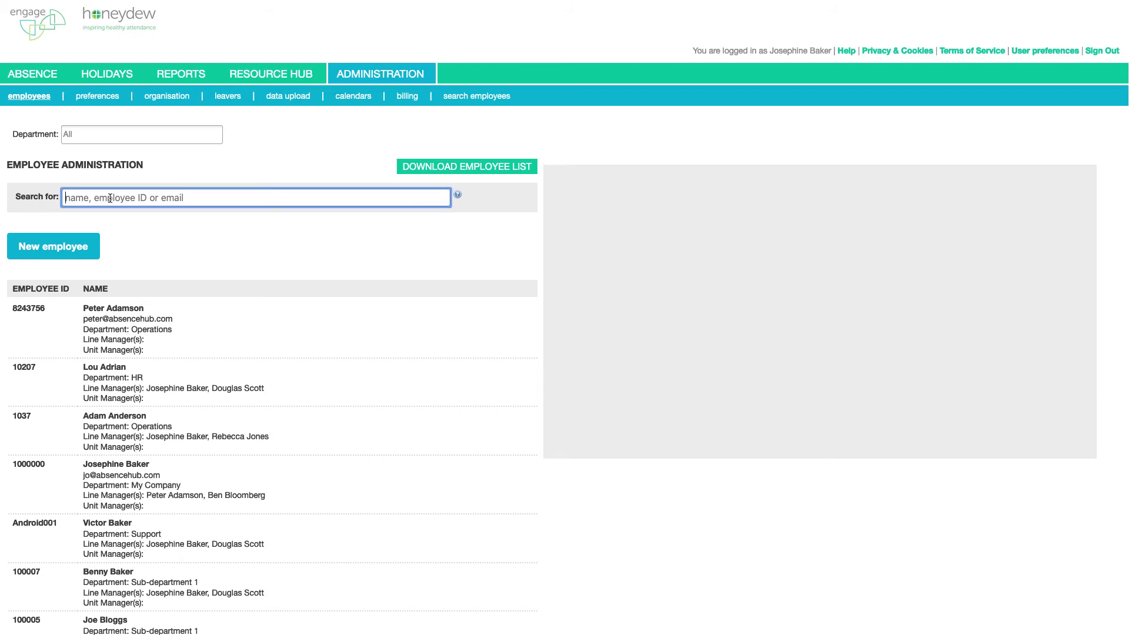
text(ben)
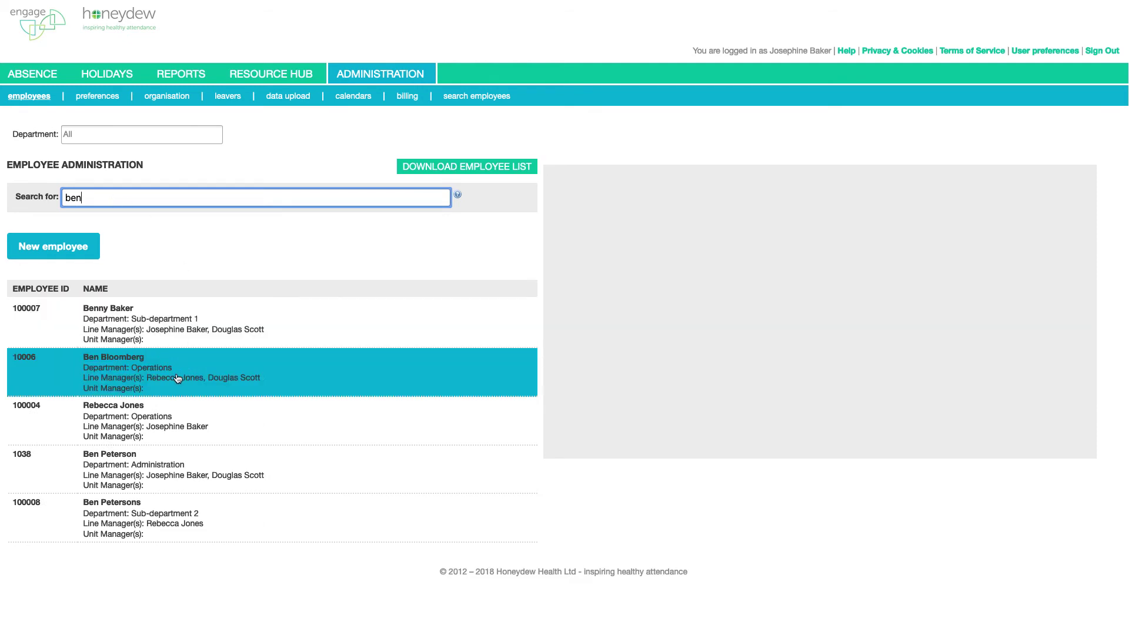
click(178, 378)
click(713, 390)
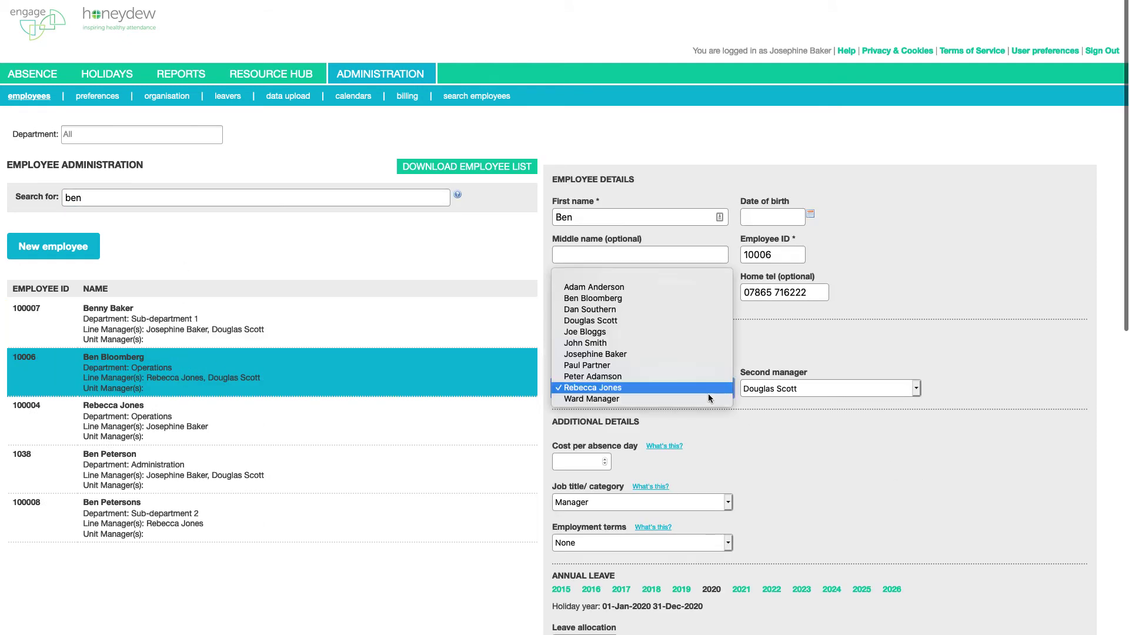
click(697, 380)
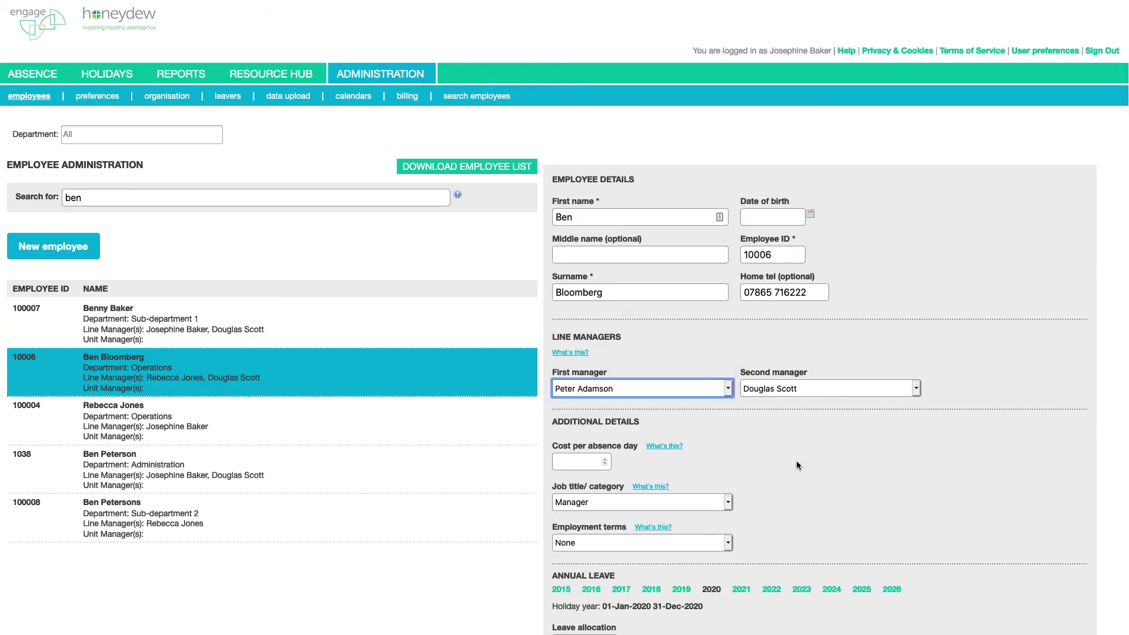
scroll(796, 460, down, 10)
click(618, 563)
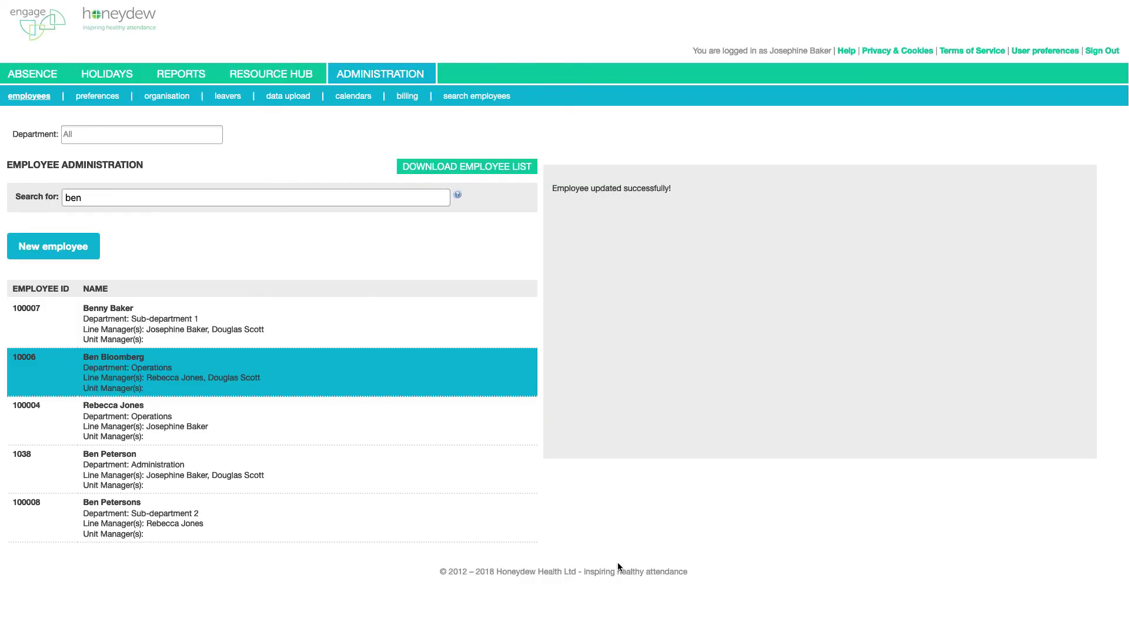
Reassign an existing manager's three direct reports to the new employee through Edit relationships
double_click(240, 196)
text(Joe)
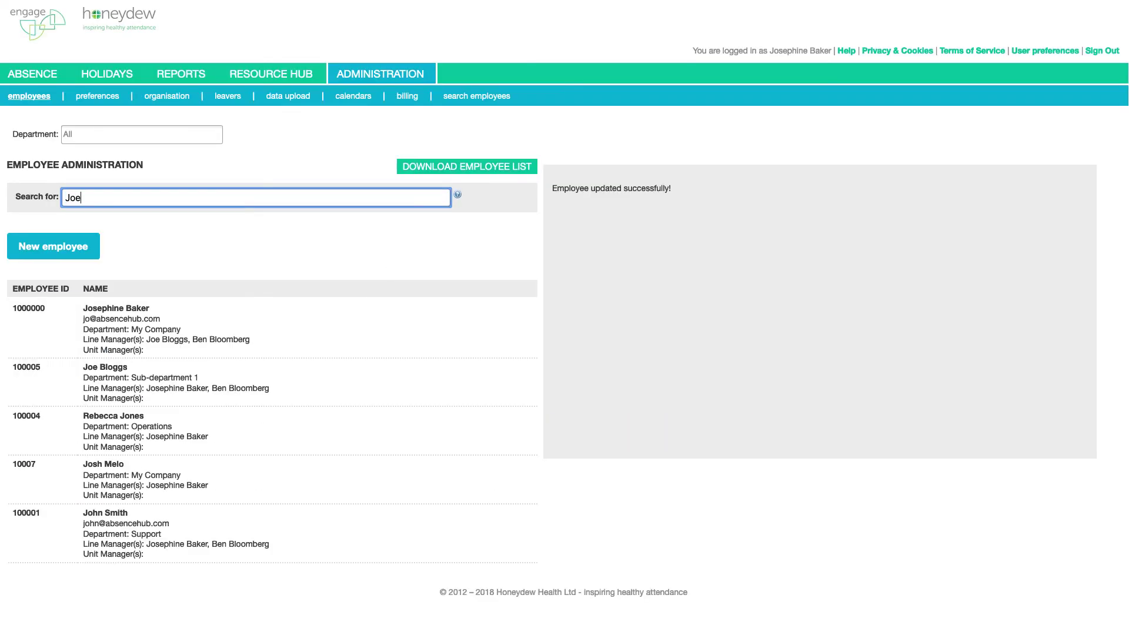
click(205, 386)
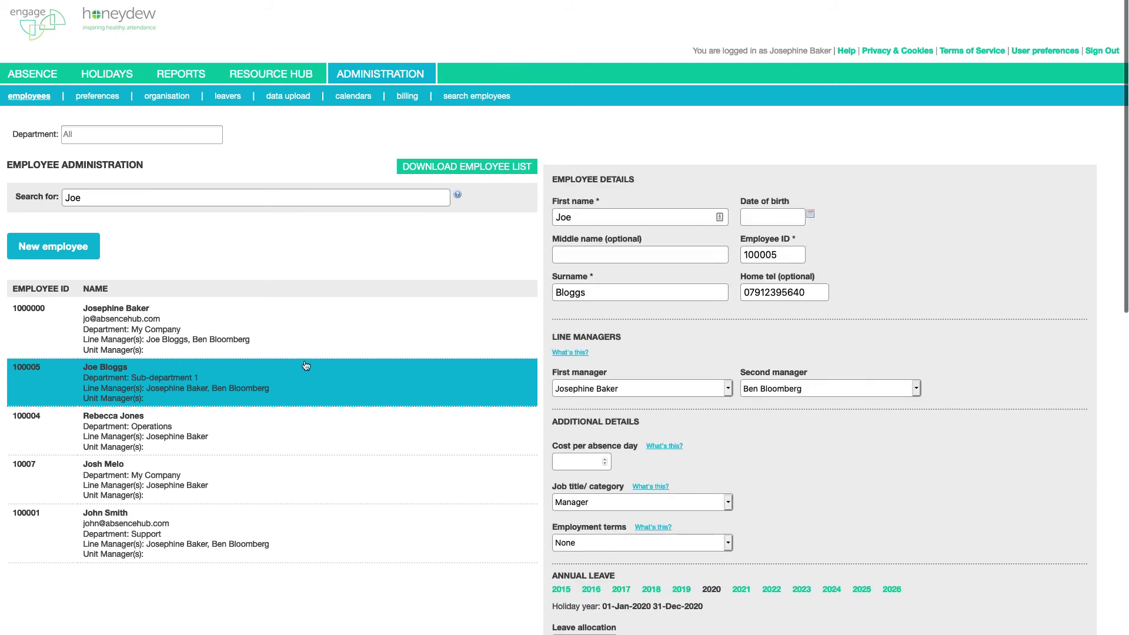
scroll(897, 499, down, 9)
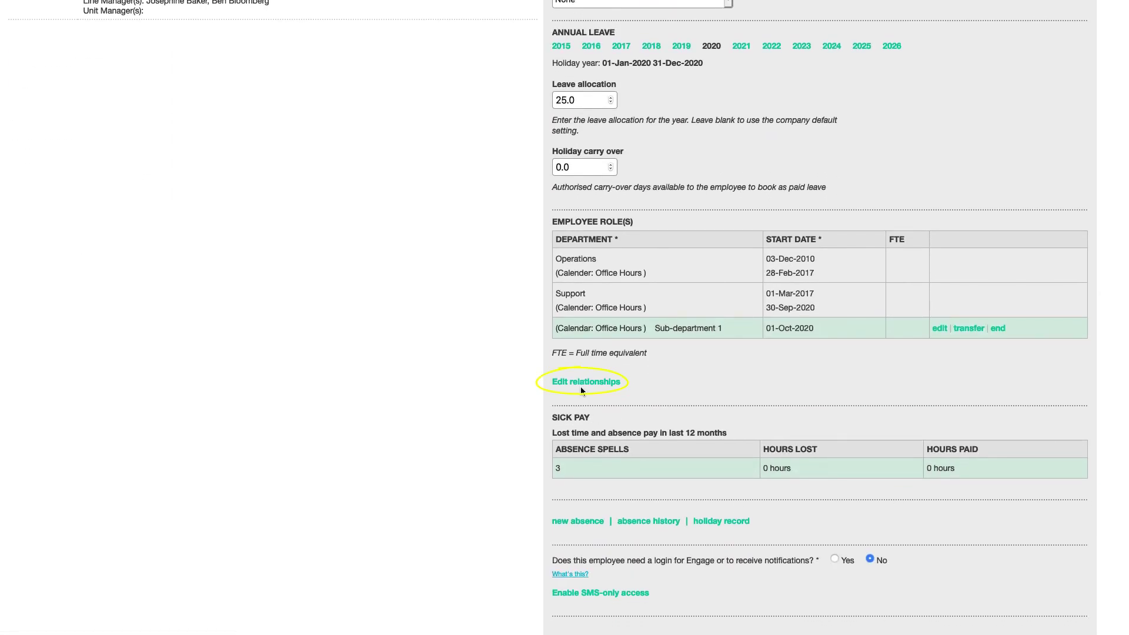
click(581, 388)
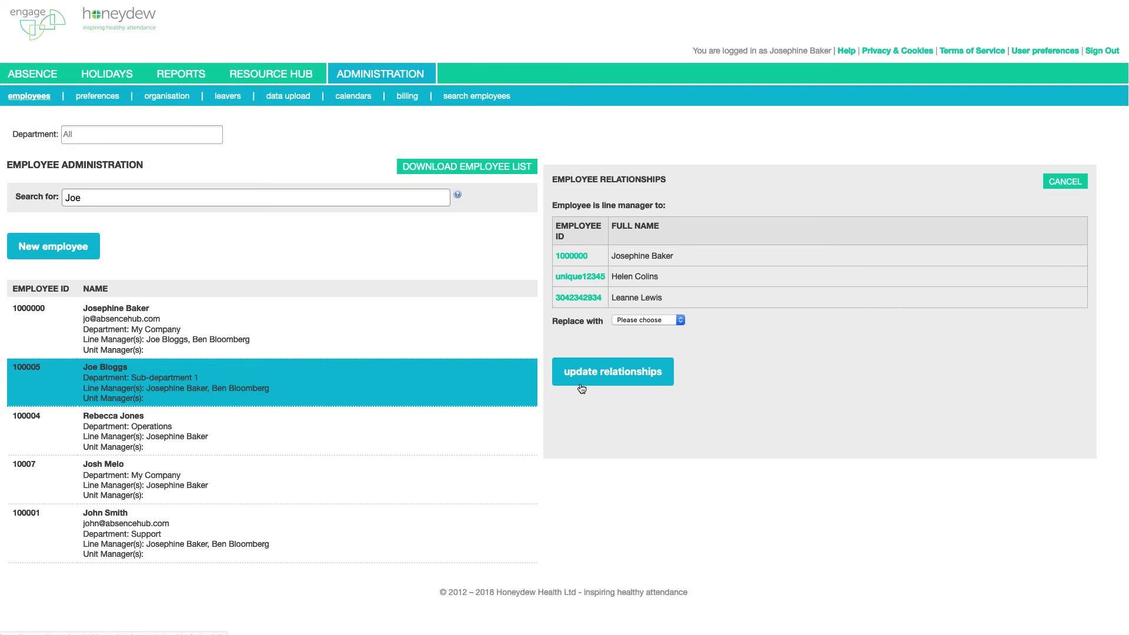
click(673, 320)
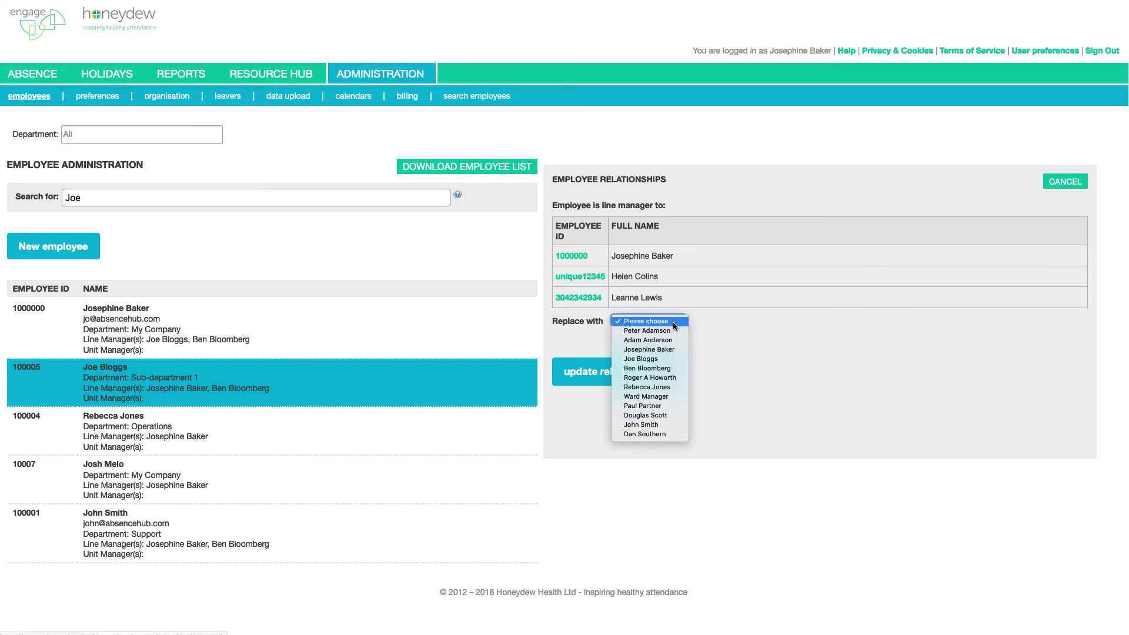
click(672, 329)
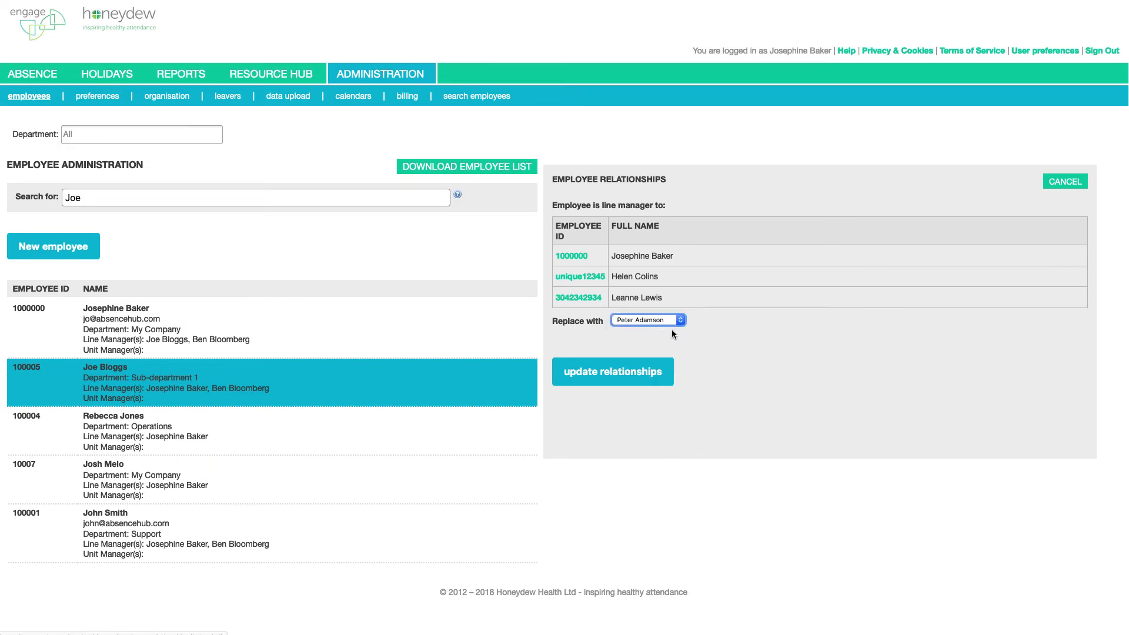
click(619, 380)
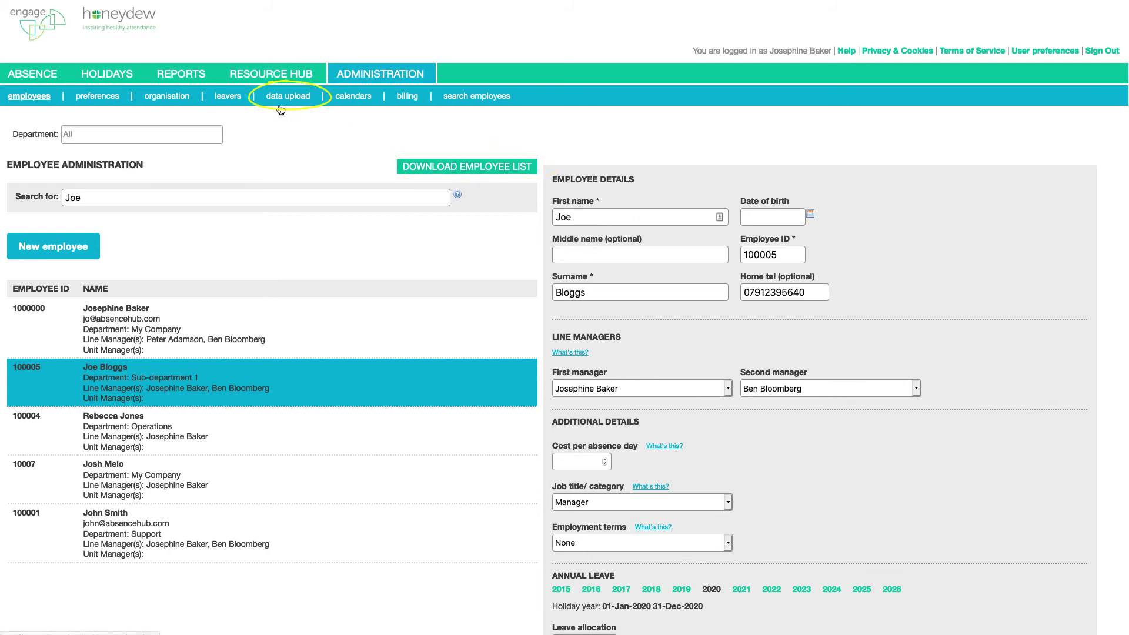
click(243, 77)
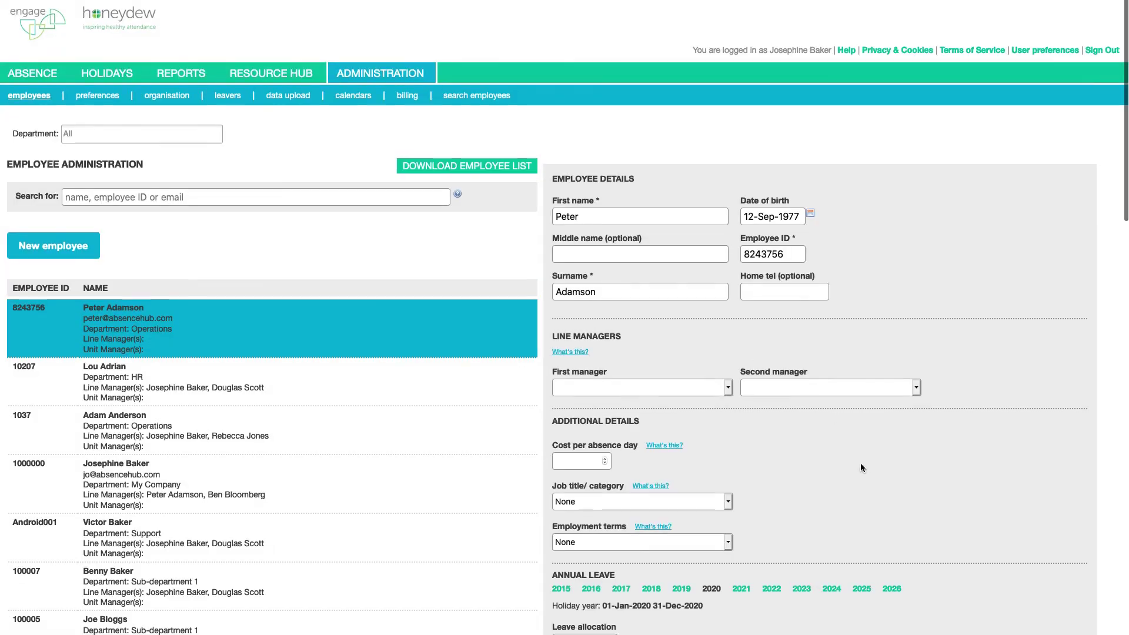
Scroll down the employee record to review its login settings
scroll(860, 464, down, 5)
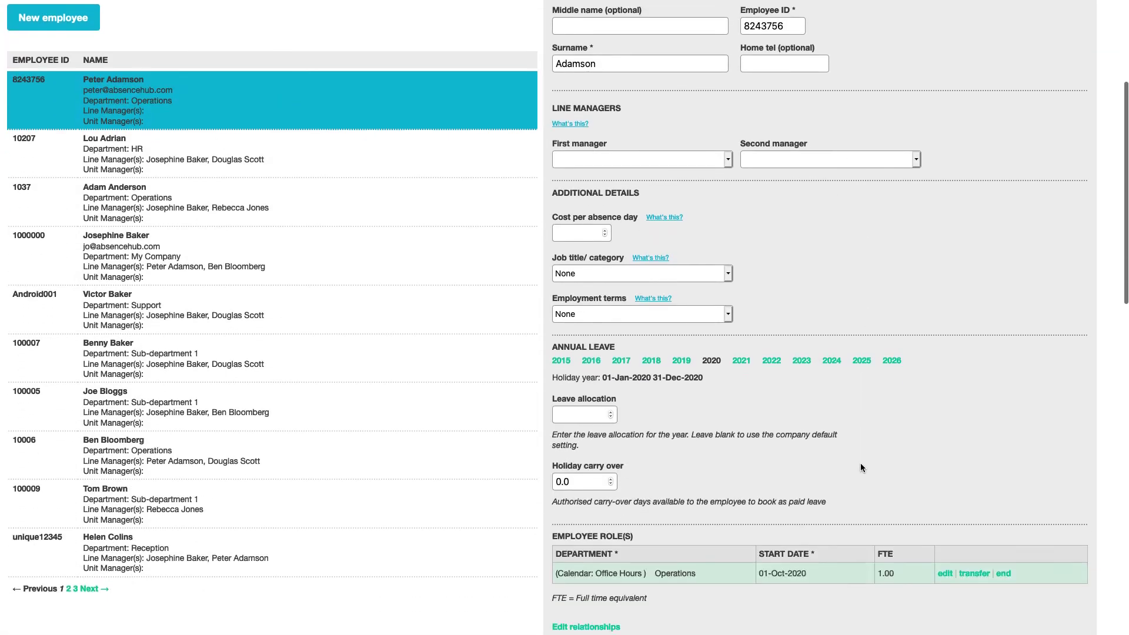
scroll(861, 467, down, 8)
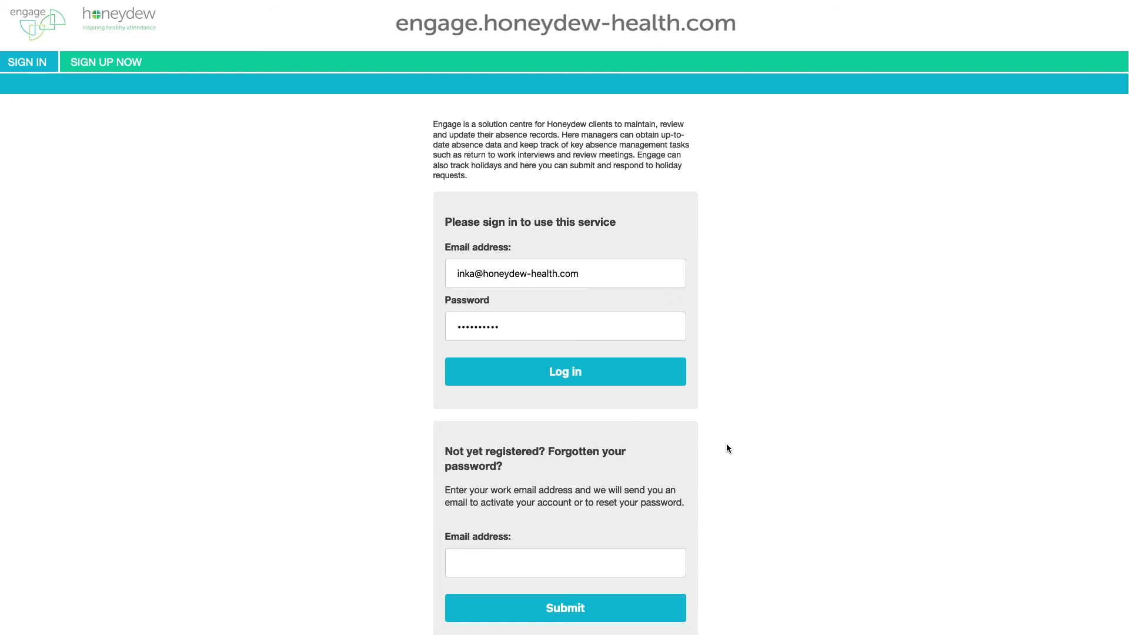
Submit the new employee's work e-mail under 'Not yet registered? Forgotten your password?' to request activation
click(576, 563)
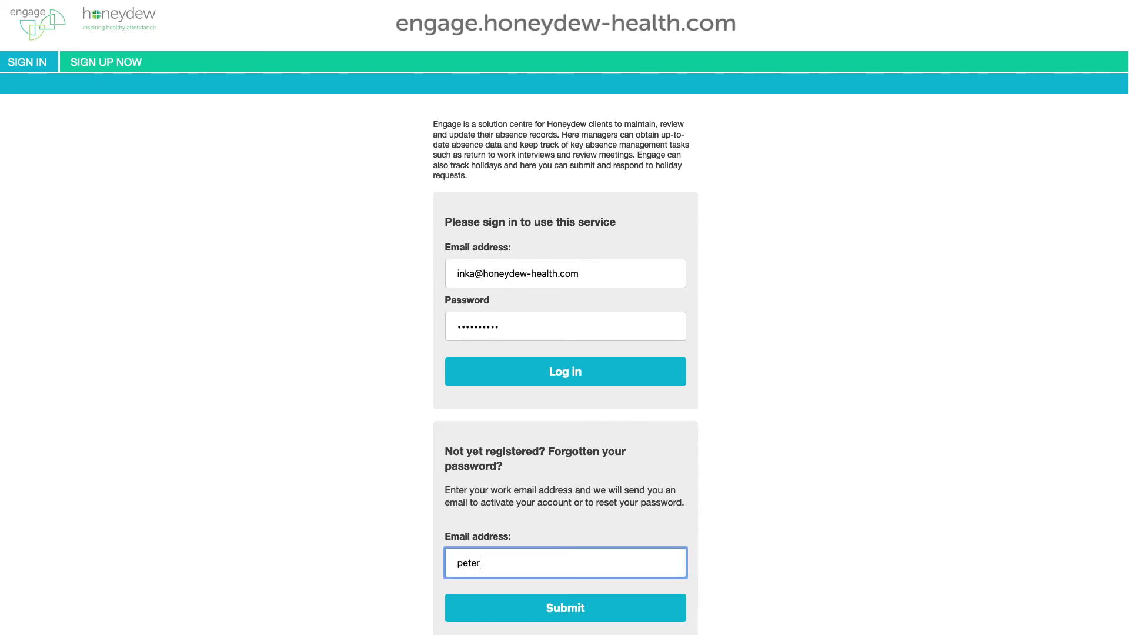
click(598, 619)
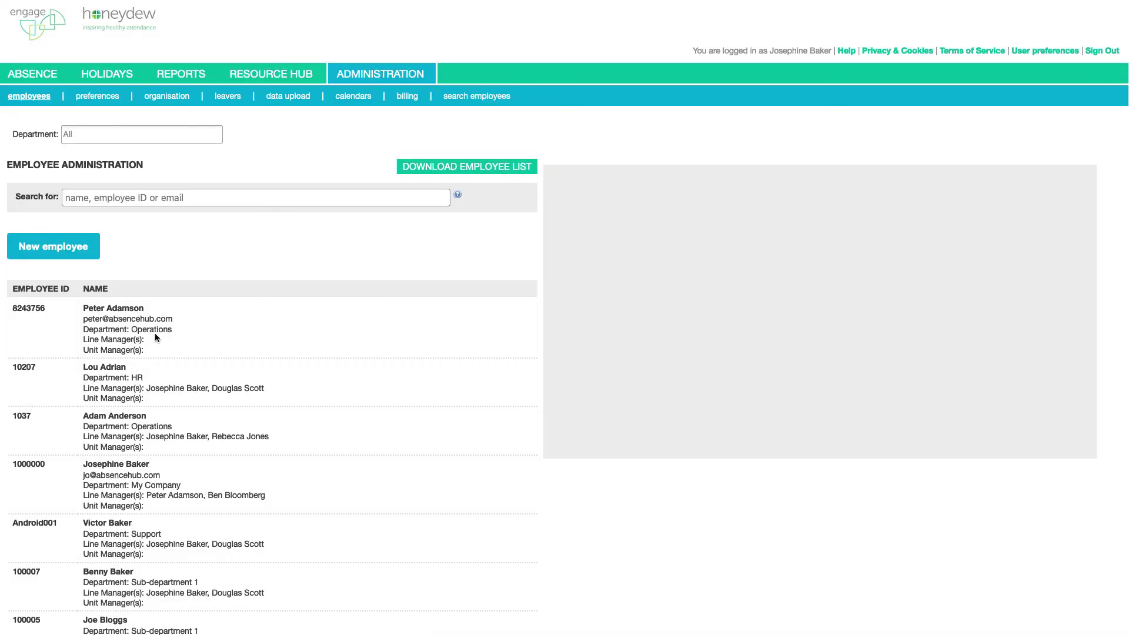
Turn off the Engage login in the new employee's record
click(156, 338)
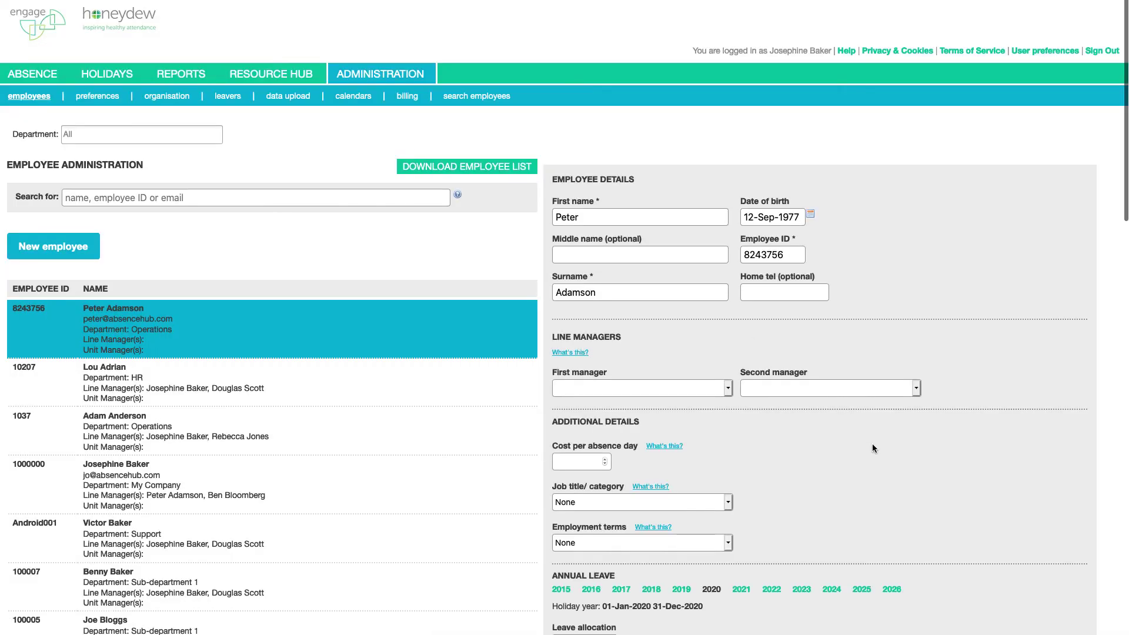
scroll(873, 448, down, 10)
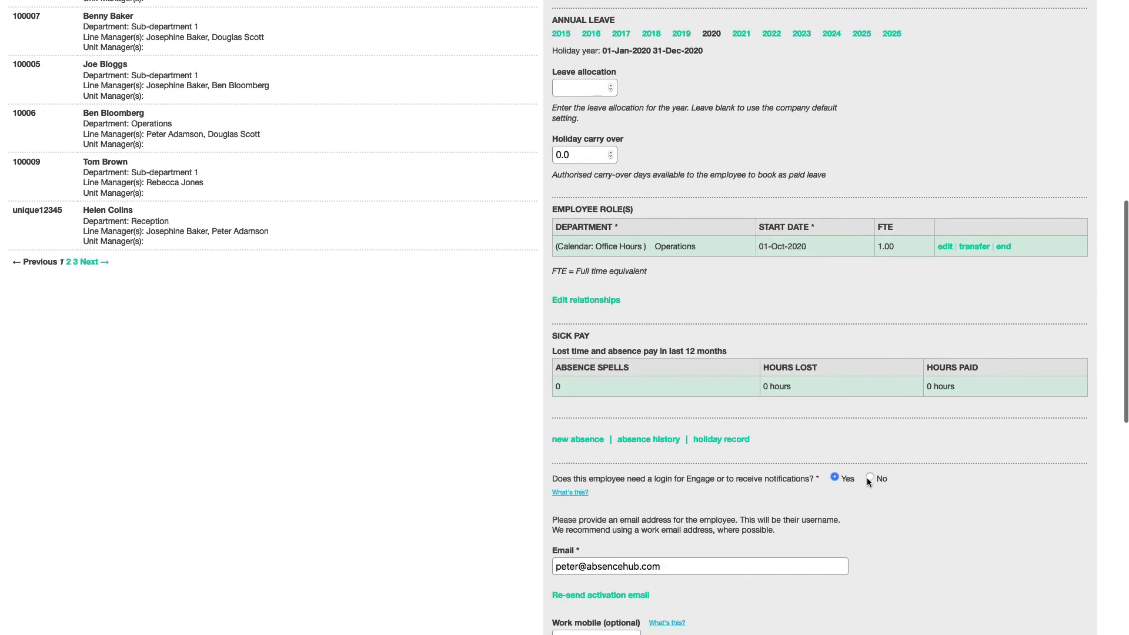
click(870, 478)
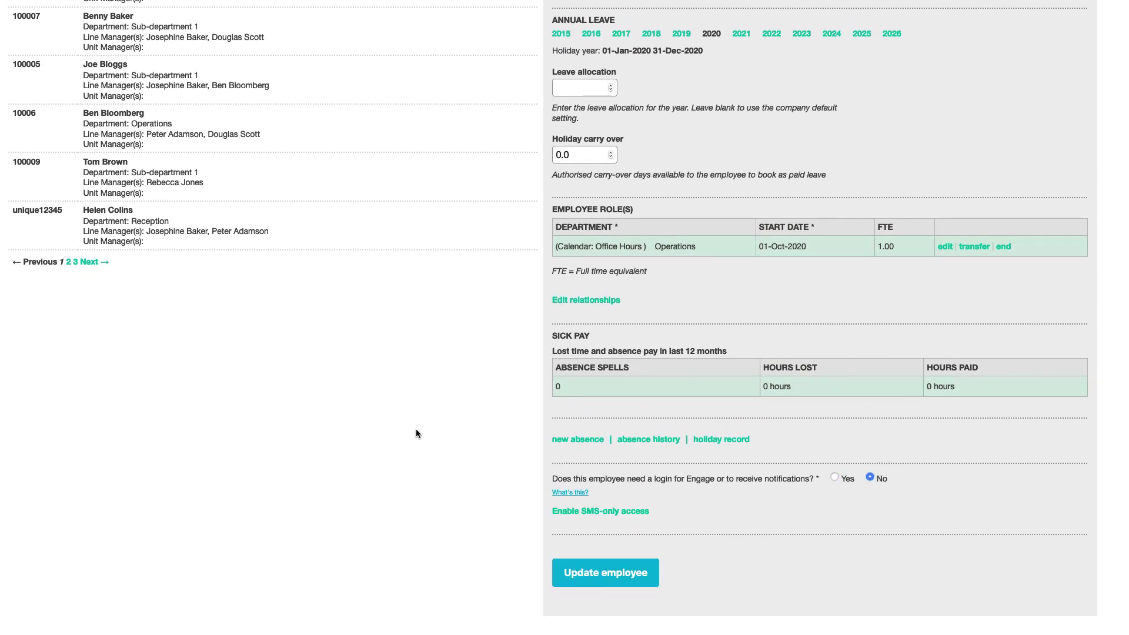
scroll(416, 433, up, 10)
Open the User Permissions report from the admin reports under REPORTS
click(194, 73)
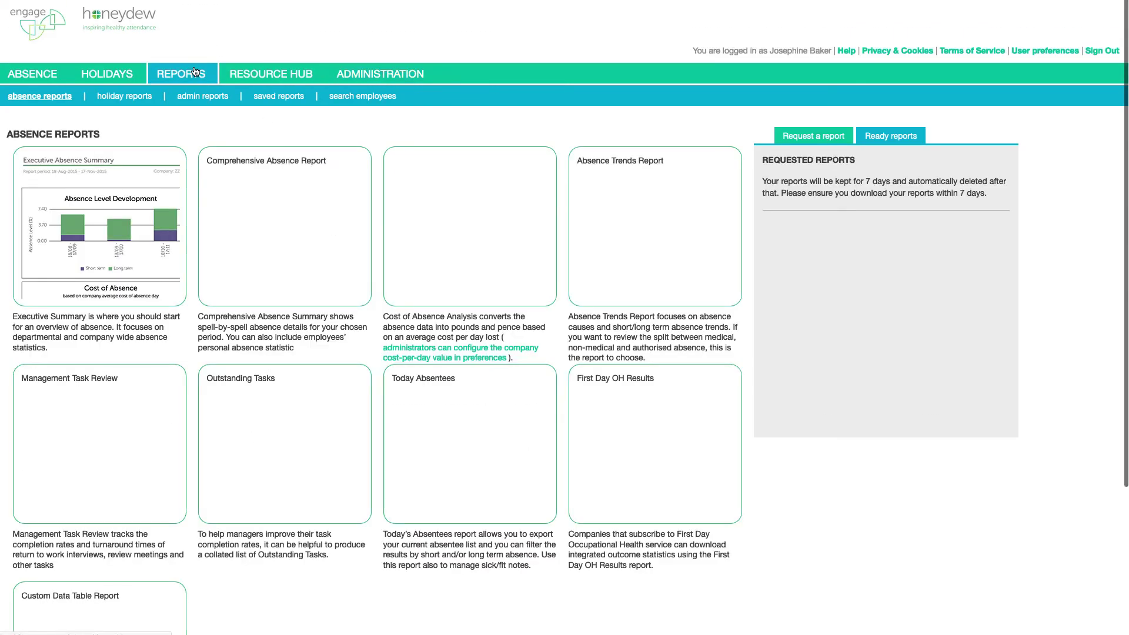
click(199, 96)
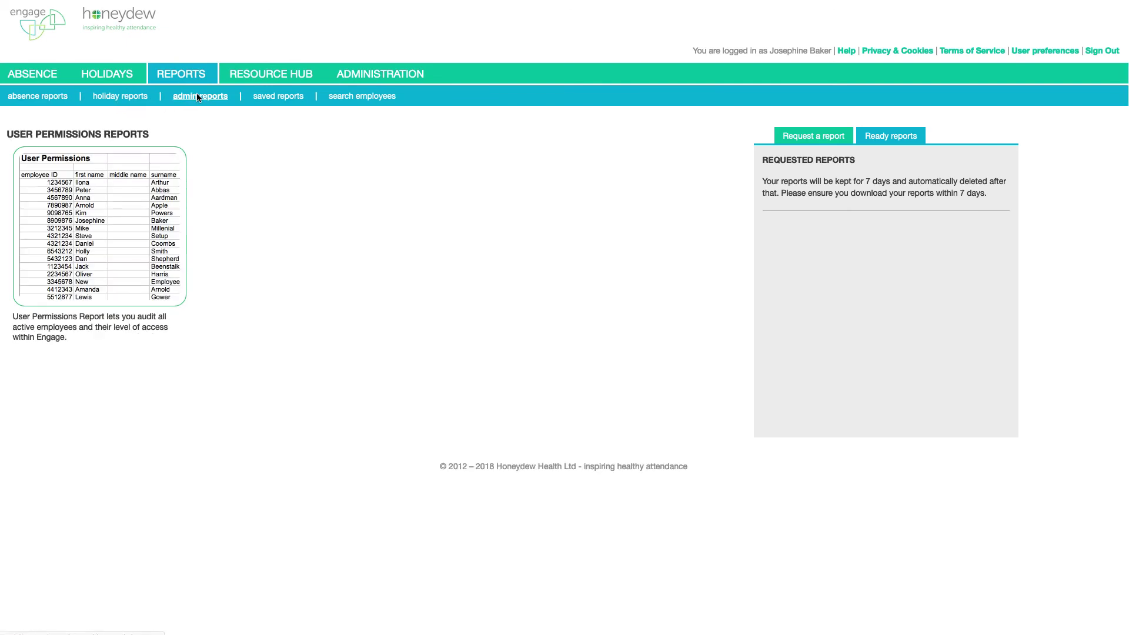
click(123, 227)
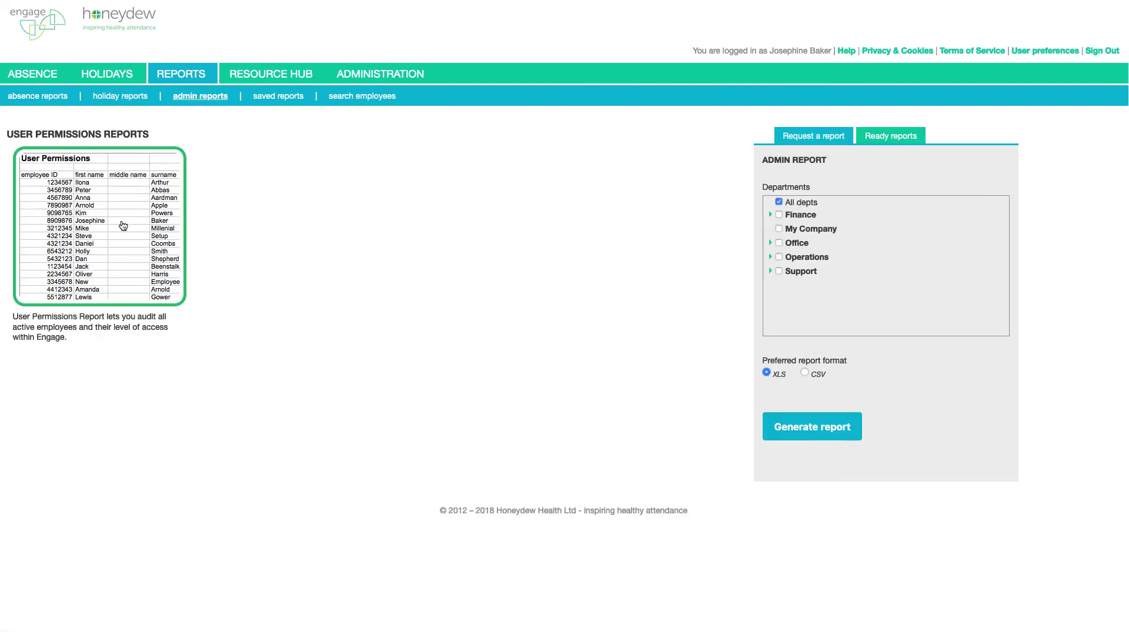